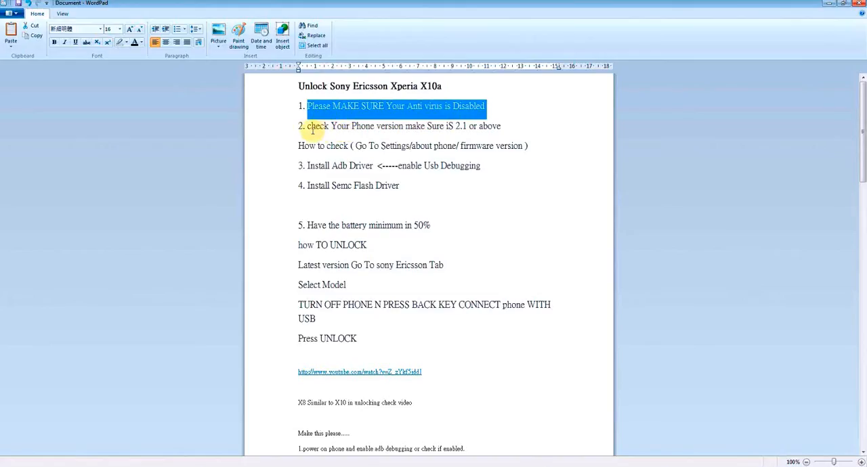
Step: Review the Xperia X10a unlocking instructions on phone version, Adb driver and Semc Flash driver, and minimize the document
left_click_drag(308, 126, 501, 126)
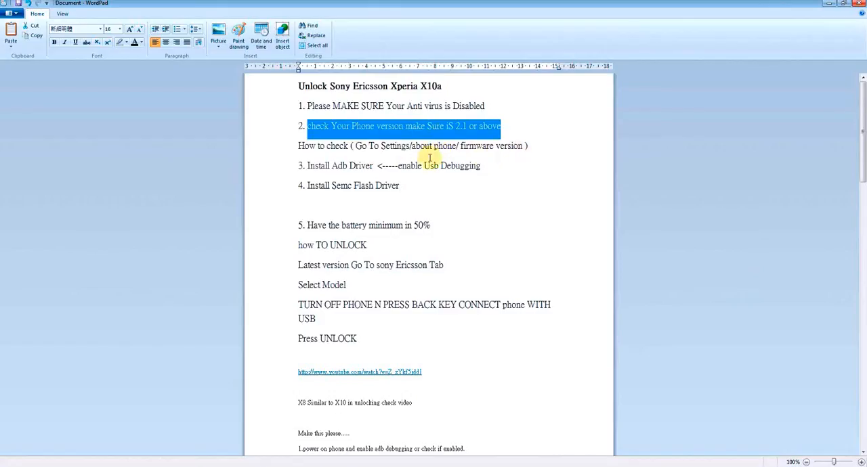
left_click_drag(283, 170, 285, 184)
left_click(334, 174)
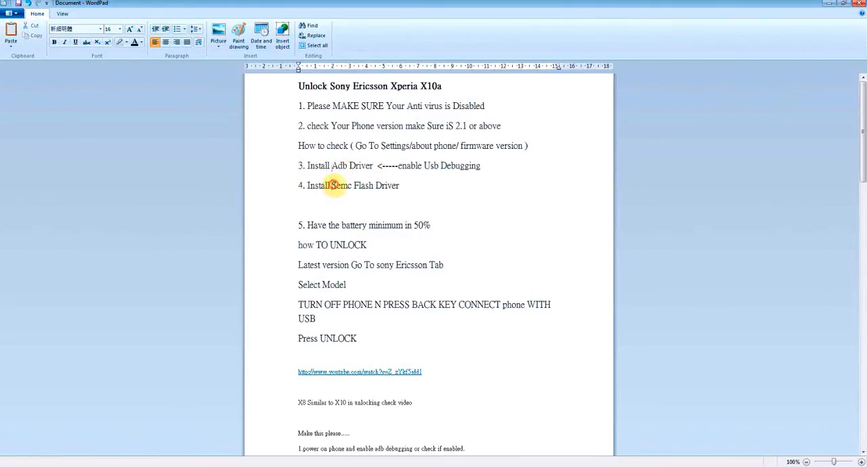
left_click_drag(332, 185, 433, 186)
left_click(431, 186)
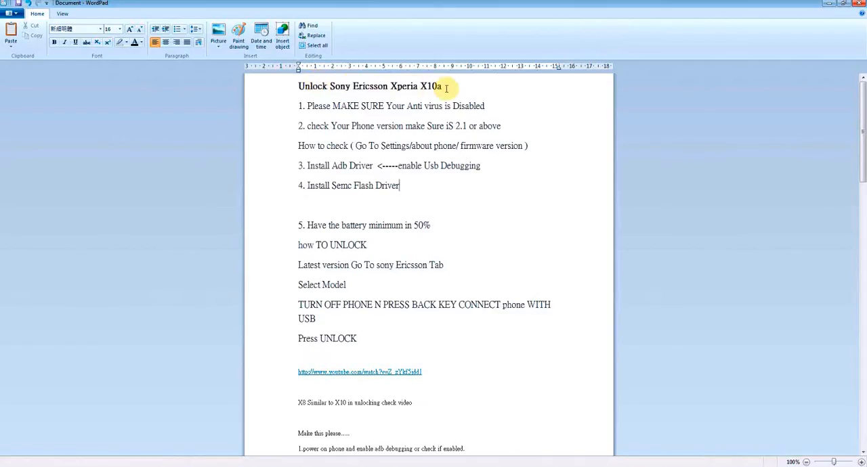
left_click(829, 4)
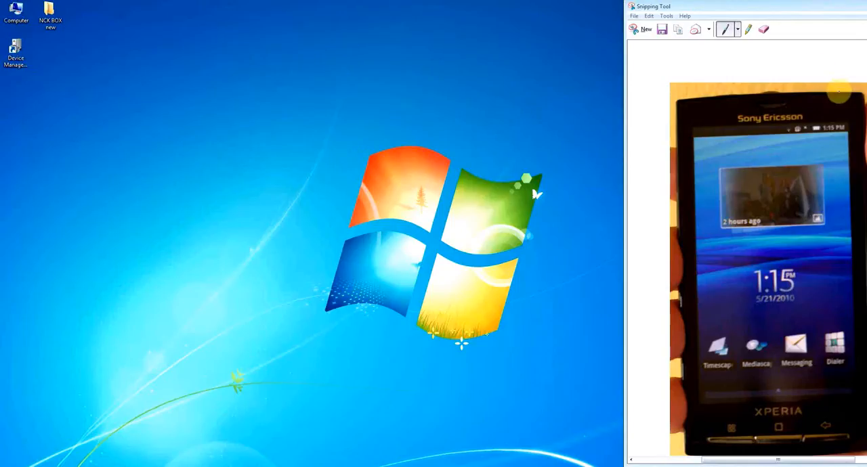
Step: Mark the upper-right corner of the phone in the snip with a red circle and an arrow pointing down at it
mouse_move(828, 92)
left_mouse_down()
mouse_move(841, 108)
mouse_move(818, 111)
left_mouse_up()
left_click_drag(831, 74, 830, 103)
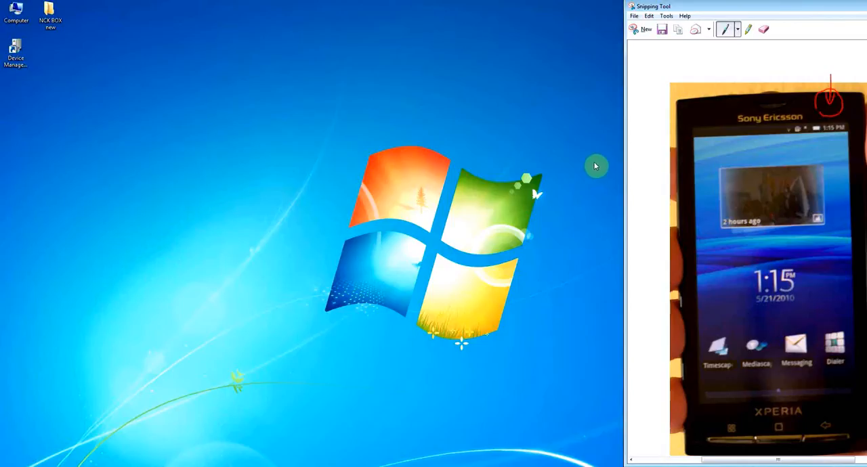
Step: Open Device Manager and look for the SEMC Mass Storage USB Device among the disk drives
double_click(16, 50)
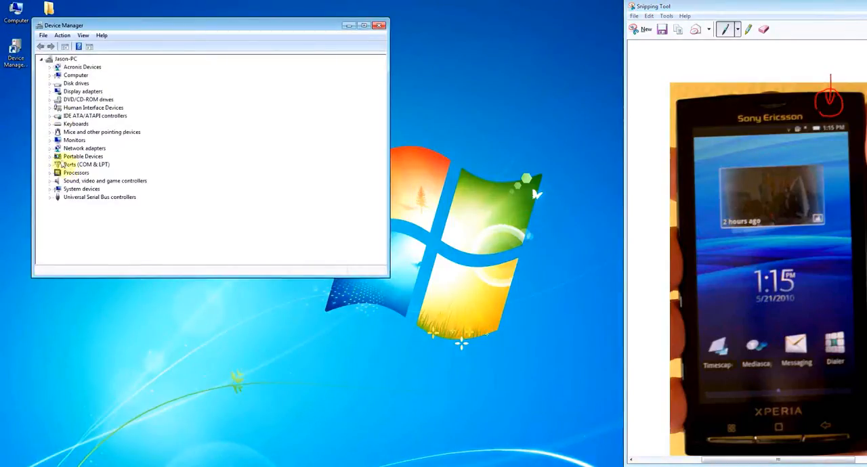
left_click(52, 84)
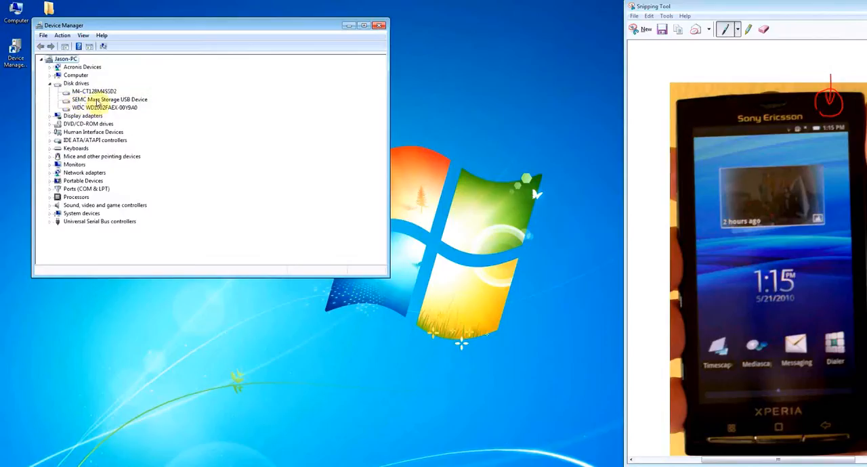
left_click(98, 100)
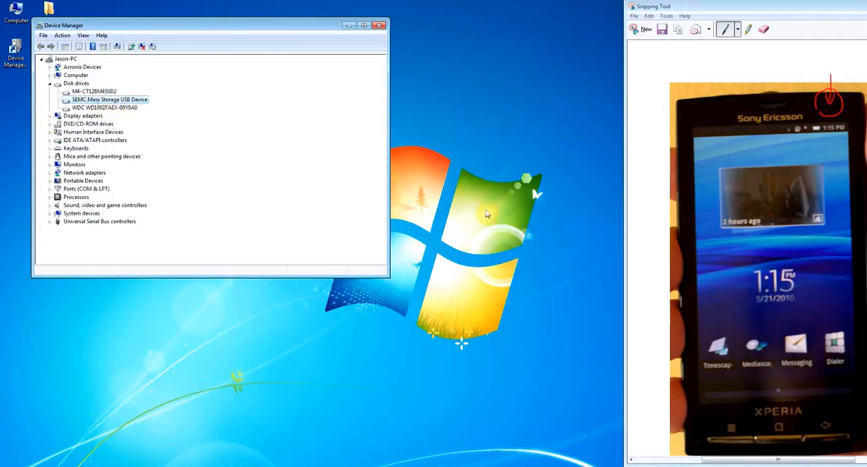
Step: Bring back the WordPad instructions to read the Adb driver and USB debugging step, and move the document out of view
left_click(203, 466)
left_click_drag(232, 159, 248, 74)
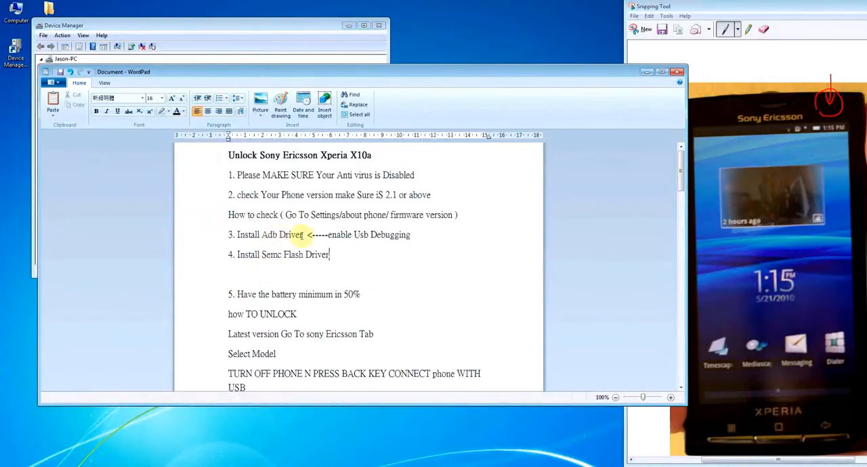
left_click_drag(337, 75, 866, 197)
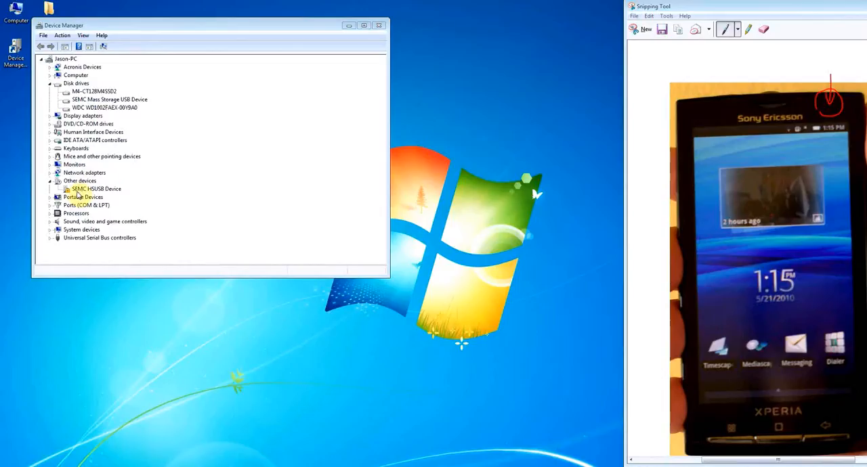
Step: Select the SEMC HSUSB Device under Other devices and move Device Manager clear of the desktop icons
left_click(82, 190)
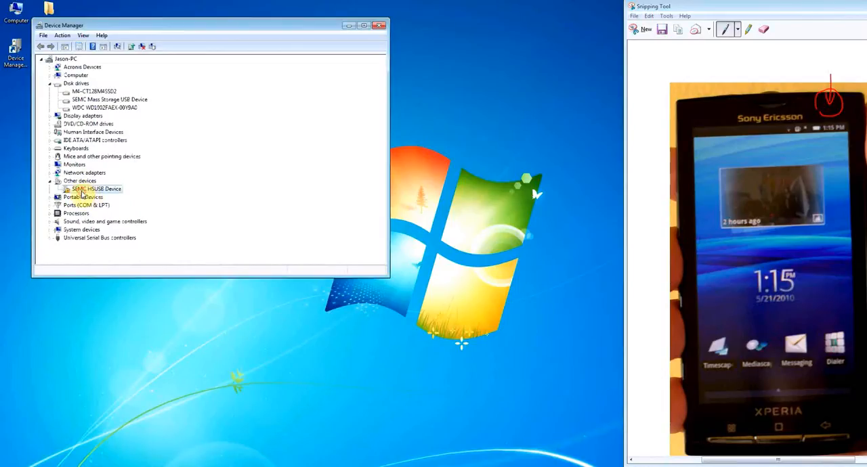
right_click(86, 193)
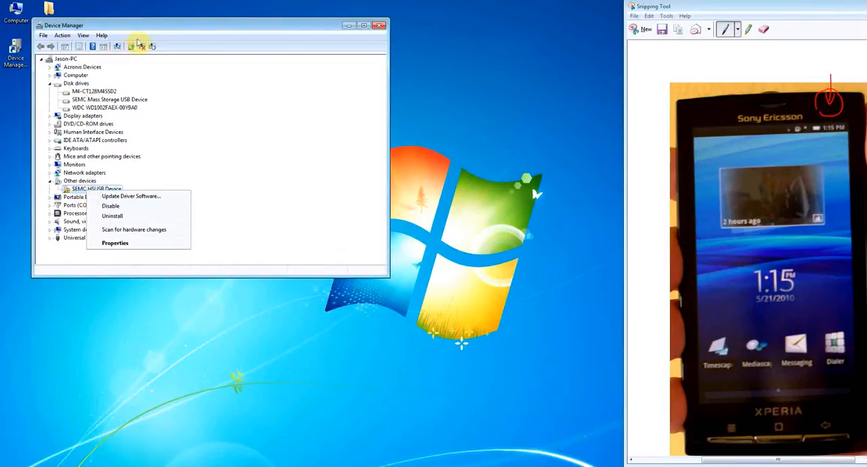
left_click_drag(155, 26, 231, 28)
Step: Check the Windows edition and system type in the computer's system properties, and close them
right_click(18, 15)
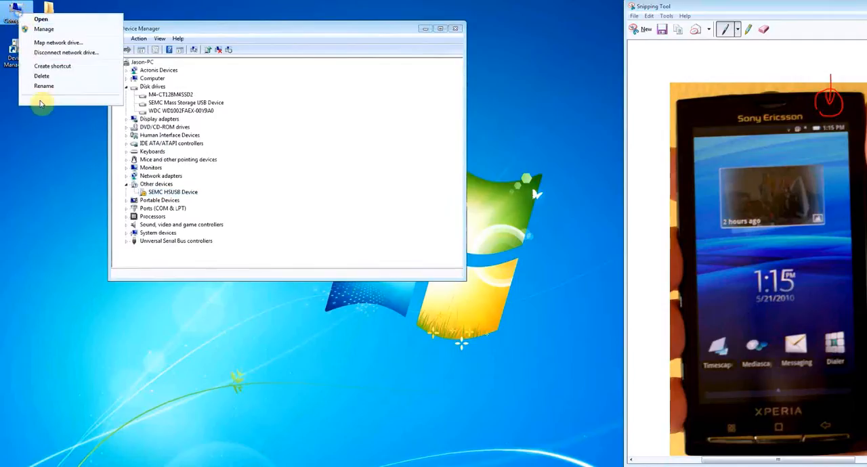
left_click(42, 110)
left_click_drag(472, 112, 342, 44)
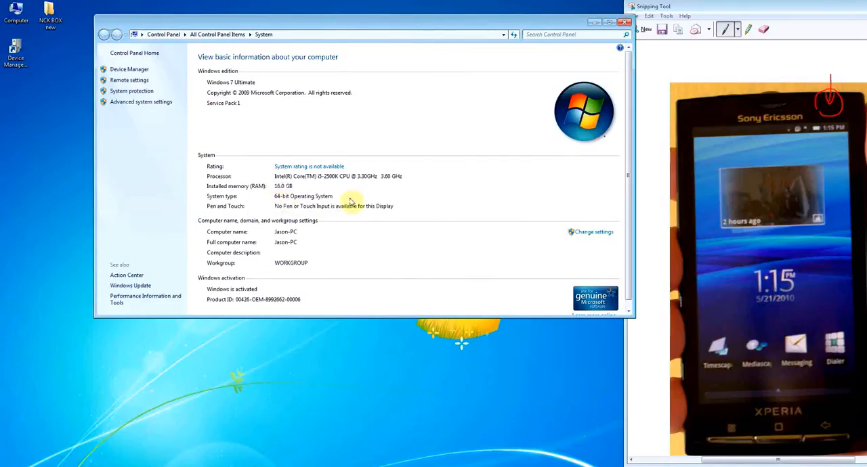
left_click(624, 22)
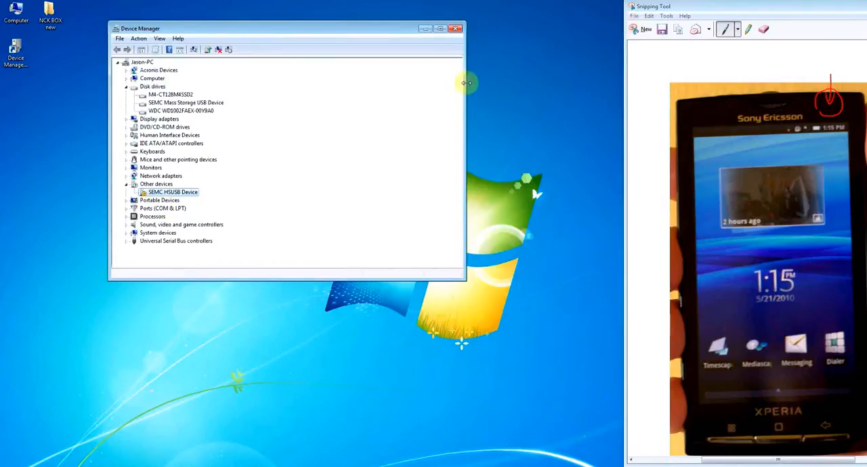
Step: Start a driver update for the SEMC HSUSB Device, choosing to browse the computer for driver software
right_click(169, 192)
left_click(186, 200)
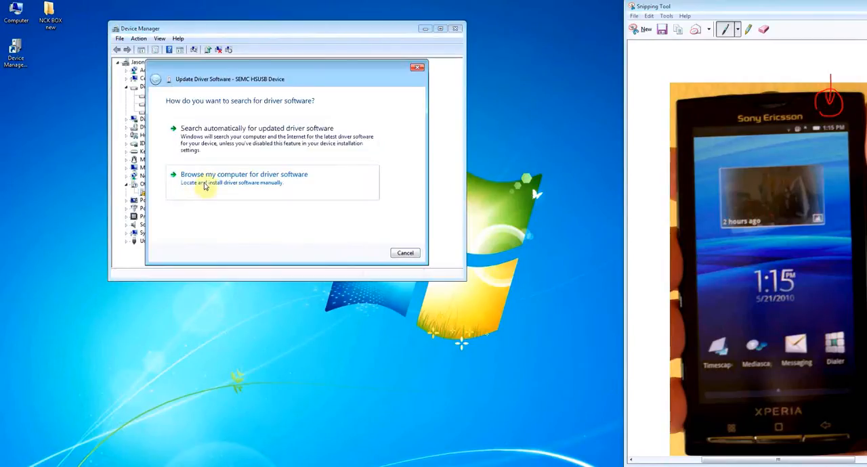
left_click(204, 185)
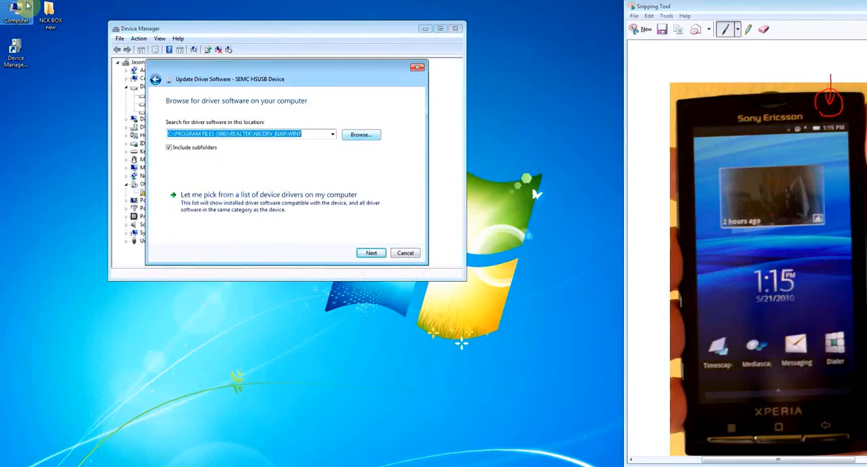
Step: View the Downloads page of the NCK BOX website, return to its home page and move the browser out of view
double_click(54, 22)
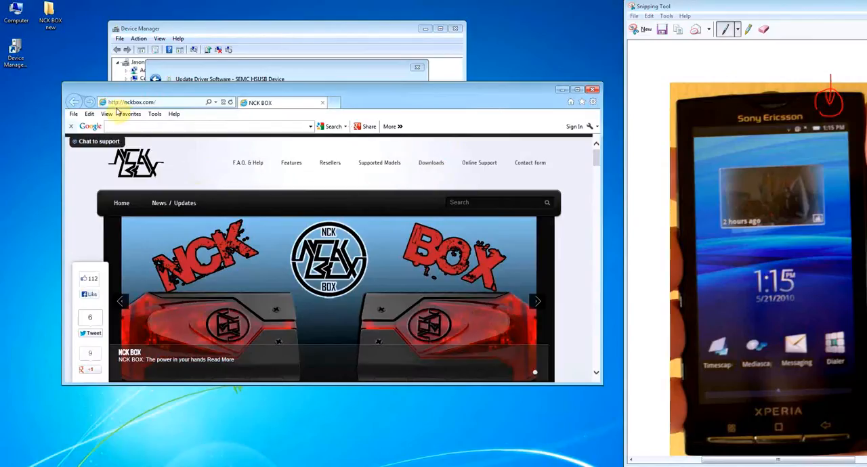
left_click(424, 166)
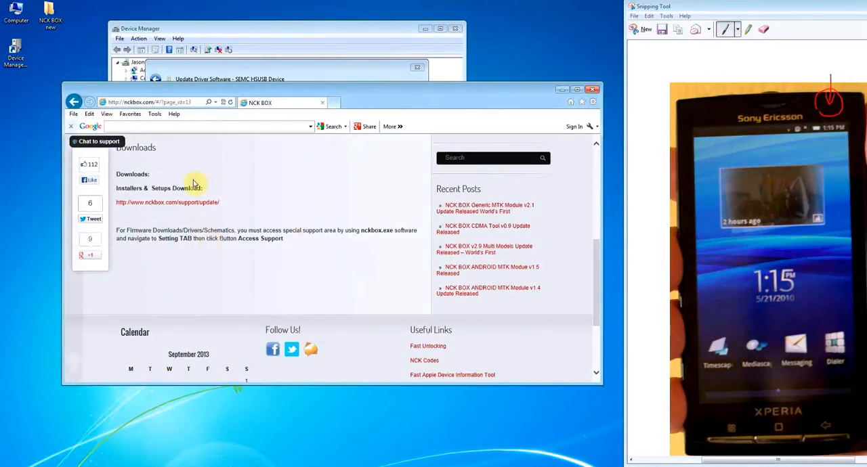
left_click(74, 102)
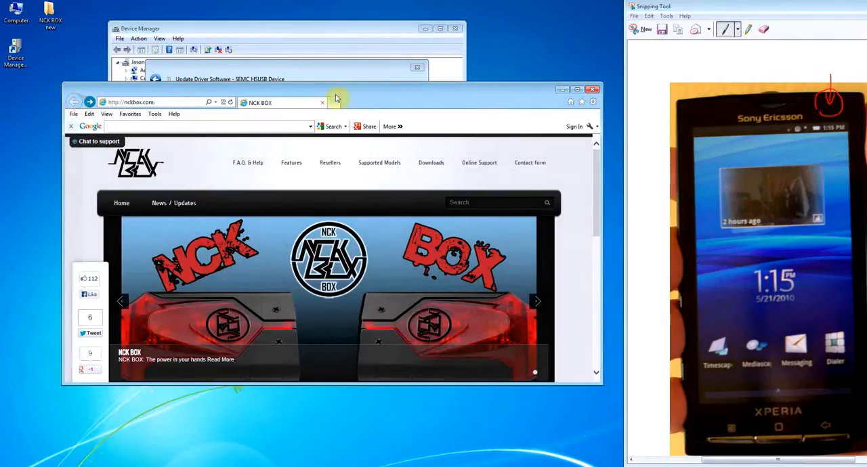
left_click_drag(397, 99, 0, 135)
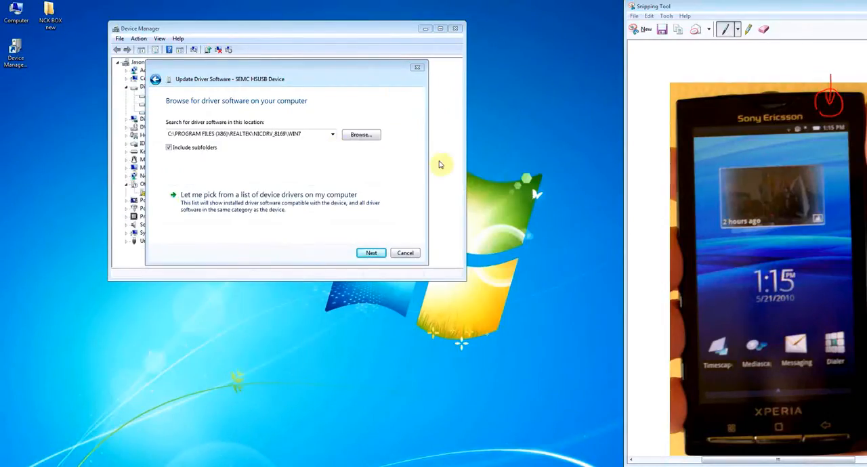
Step: Browse for the driver location in the desktop folder NCK BOX new, down to Driver and x10_drivers
left_click(355, 136)
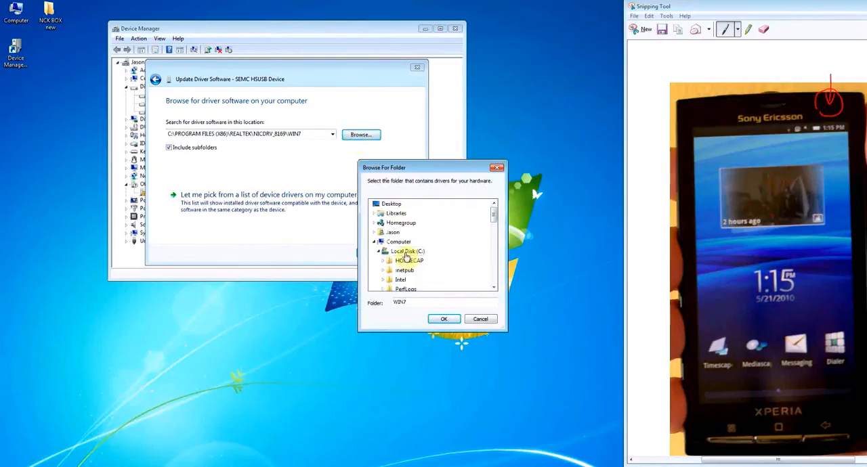
left_click(391, 203)
left_click(374, 242)
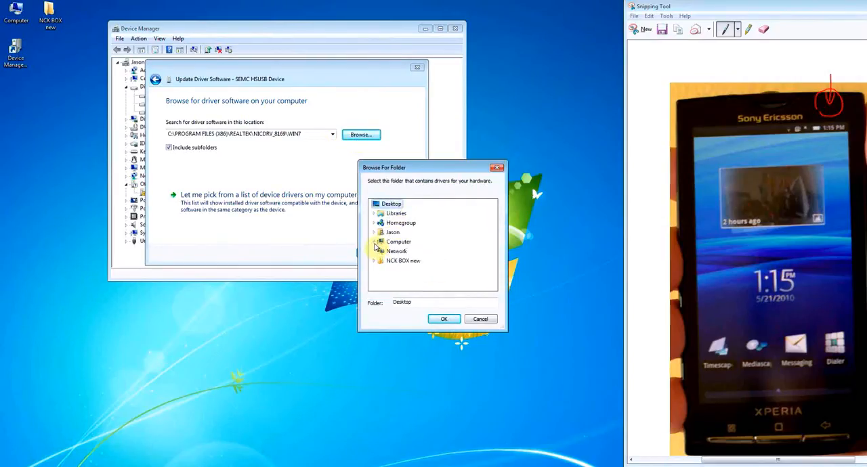
double_click(400, 262)
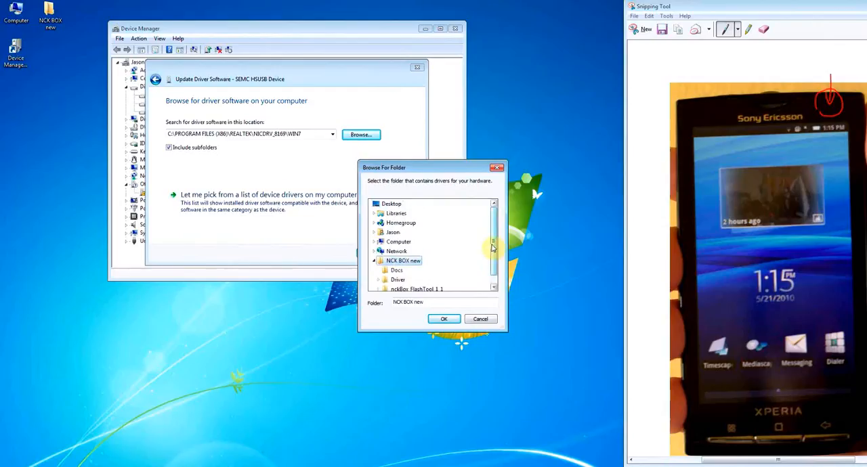
scroll(492, 244, "down", 2)
left_click(398, 271)
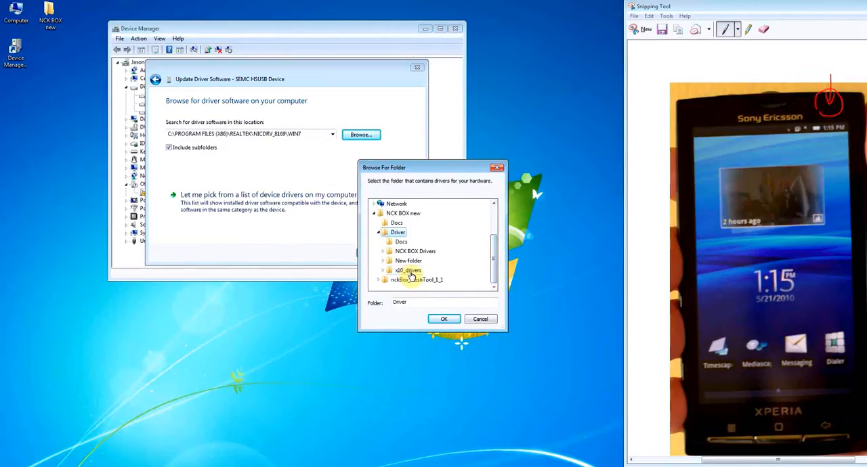
left_click(410, 274)
scroll(493, 269, "down", 1)
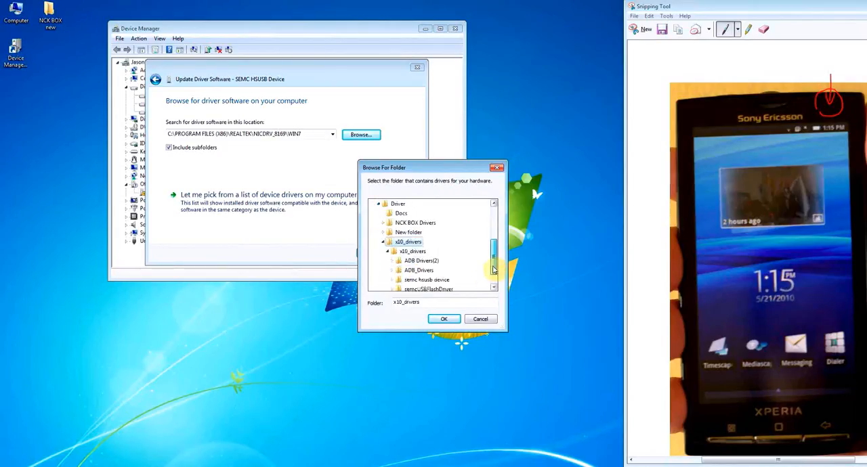
scroll(494, 269, "down", 1)
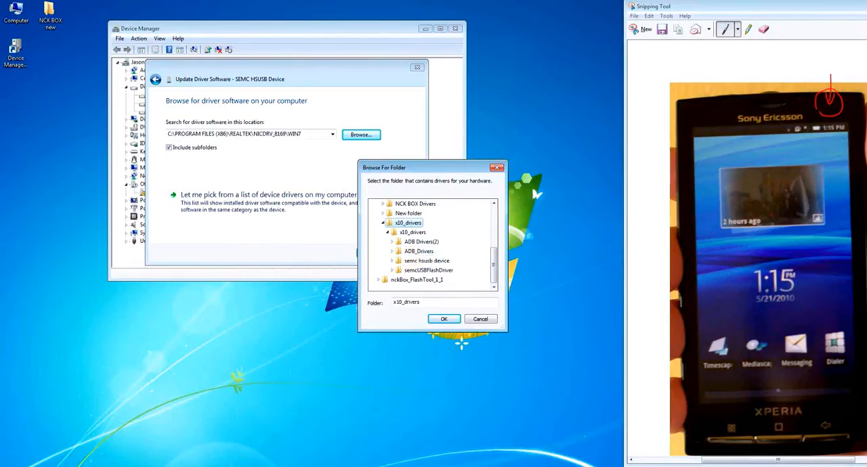
left_click_drag(168, 103, 483, 109)
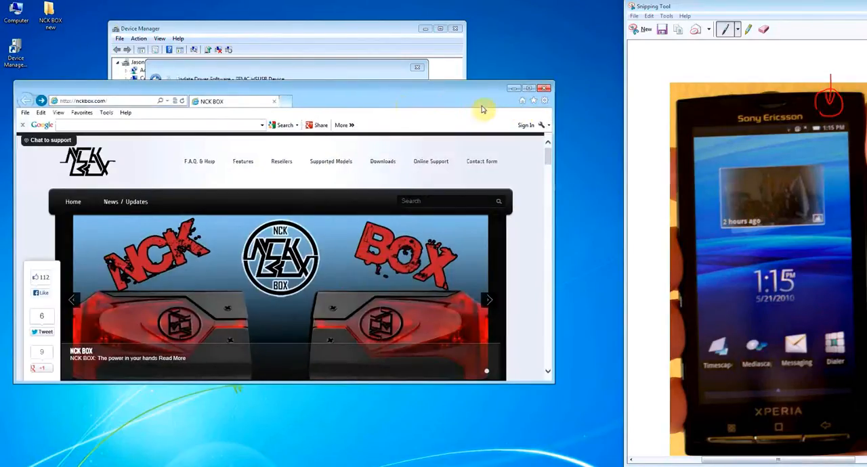
left_click_drag(403, 101, 0, 115)
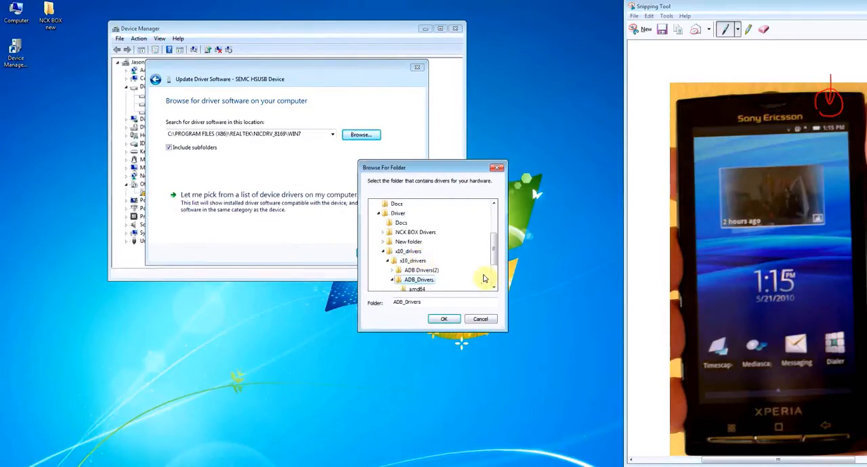
Step: Try to install the SEMC HSUSB Device driver from the ADB_Drivers folder, and close the update wizard
left_click_drag(492, 258, 489, 270)
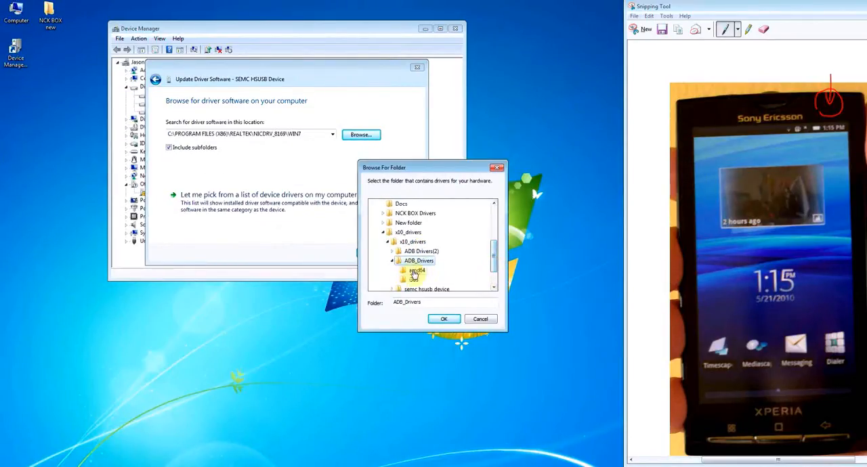
left_click(444, 318)
left_click(371, 253)
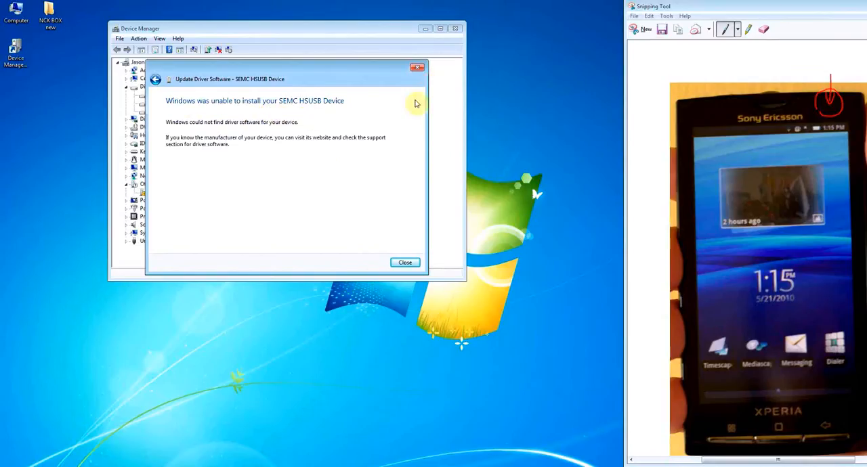
left_click(405, 263)
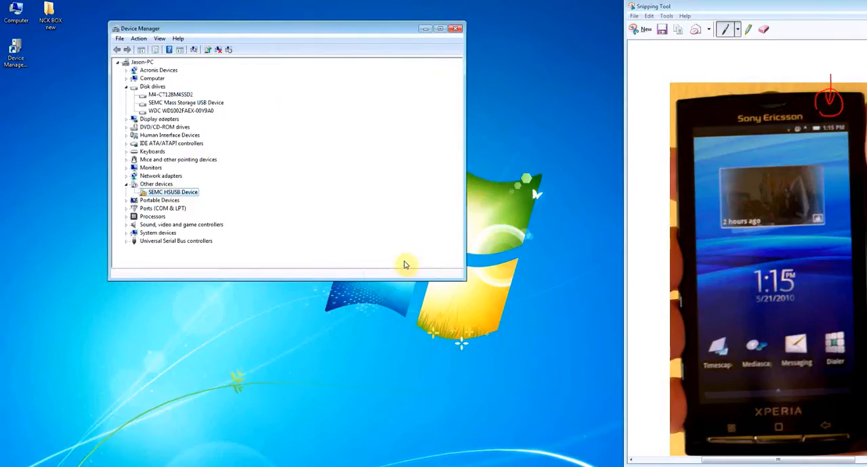
Step: Start a driver update for the SEMC HSUSB Device and set the driver location to the 64Bit_win_7_vista folder under ADB Drivers(2)
right_click(170, 193)
left_click(191, 199)
left_click(223, 180)
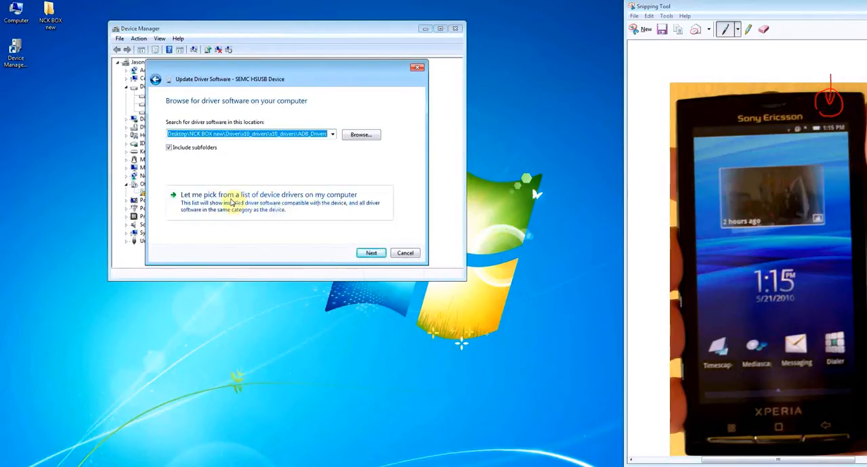
left_click(360, 134)
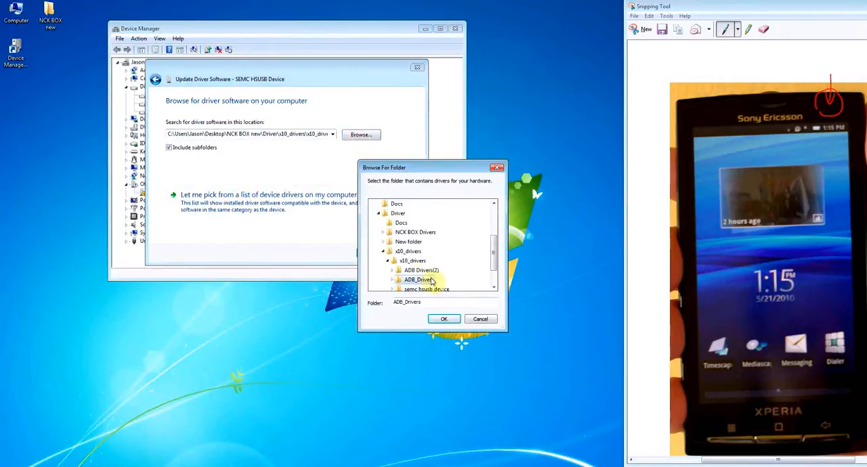
left_click(416, 270)
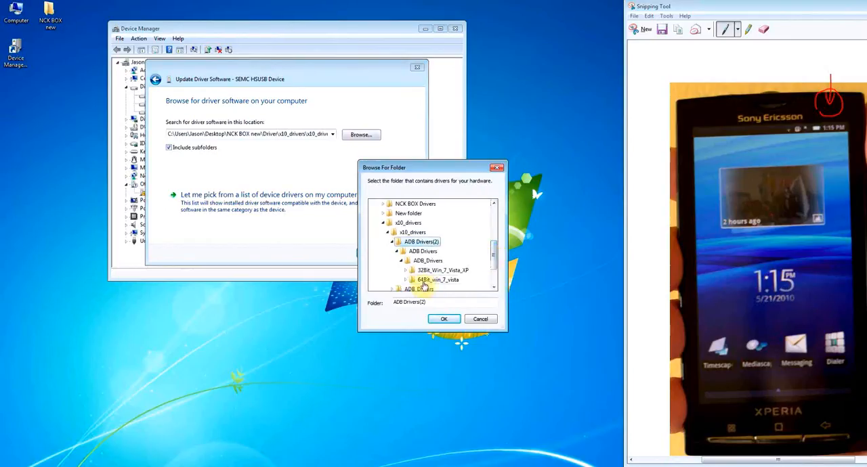
left_click(436, 282)
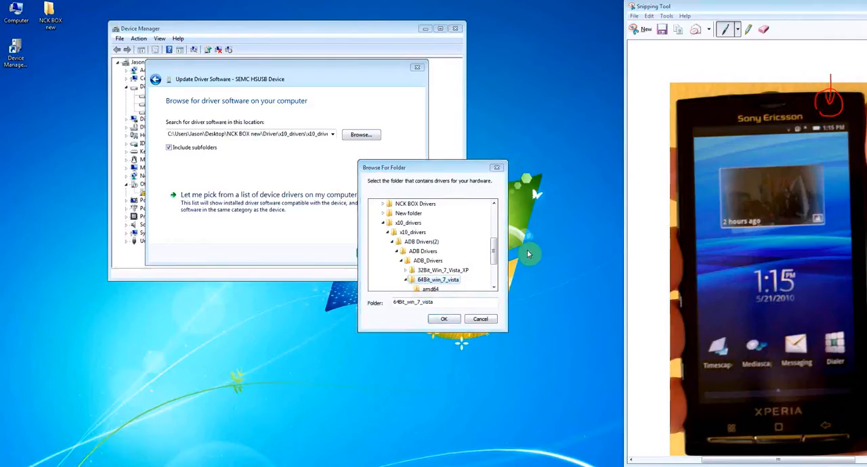
left_click(451, 281)
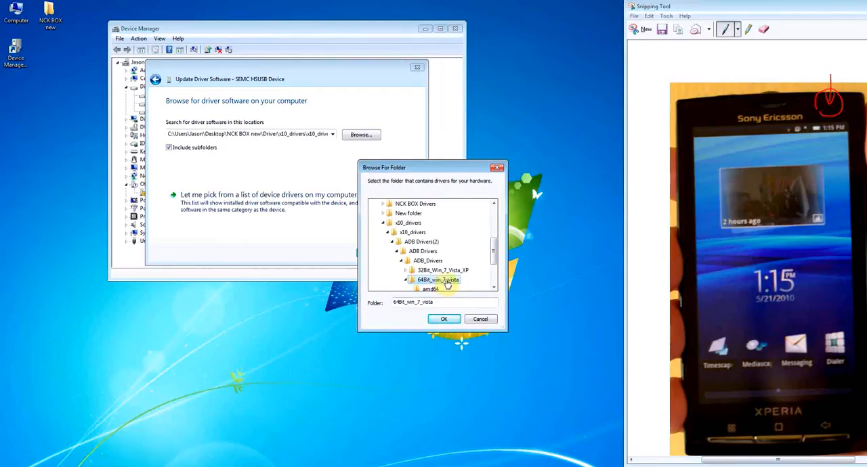
left_click(444, 319)
Step: Install the unverified driver anyway, close the update wizard and check the Android Phone category in the device list
left_click(373, 256)
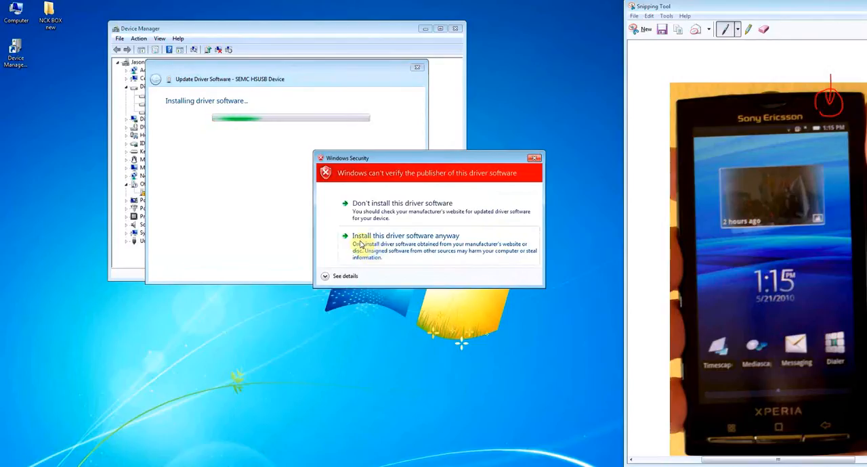
left_click(359, 241)
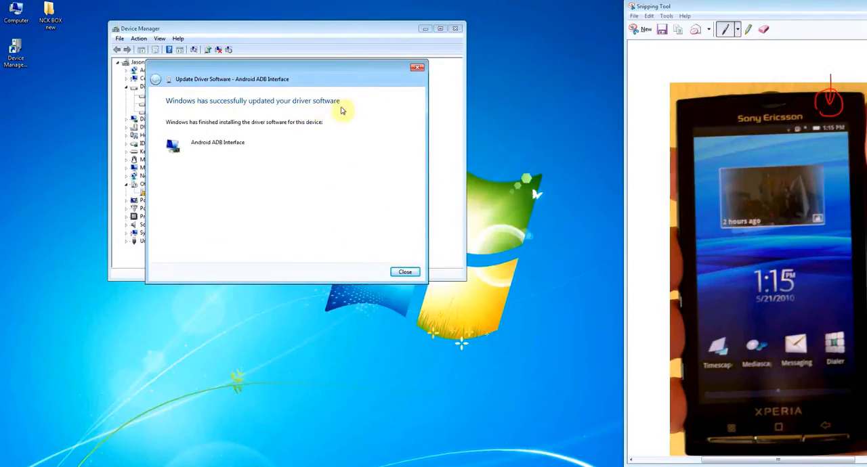
left_click(419, 67)
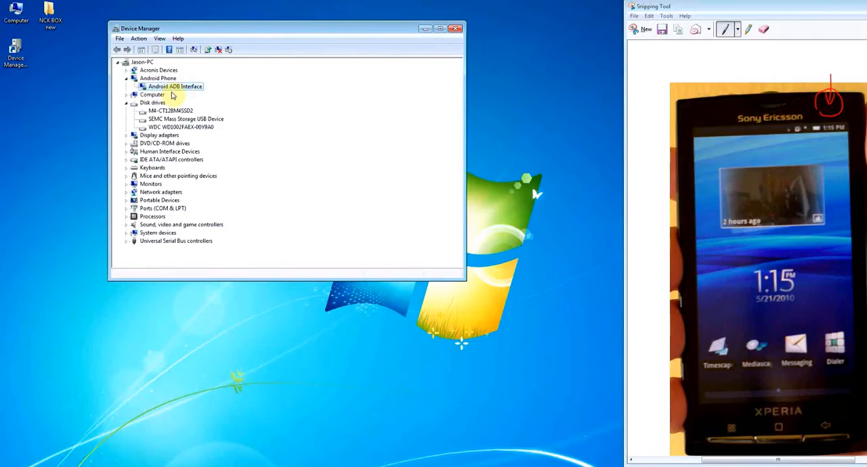
left_click(126, 79)
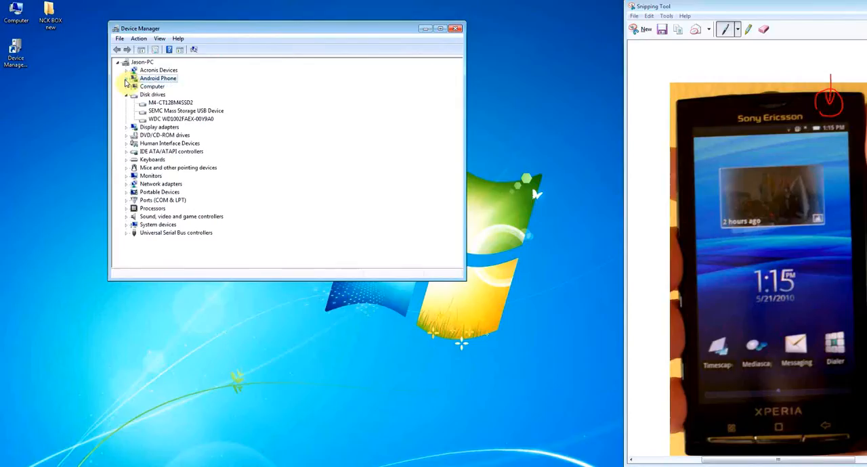
left_click(126, 79)
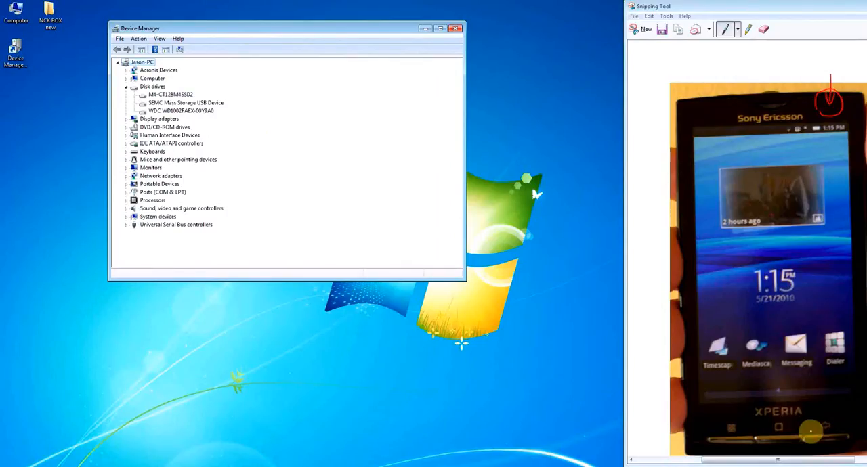
Step: Circle the phone's back key in red pen on the captured phone picture
left_click(829, 433)
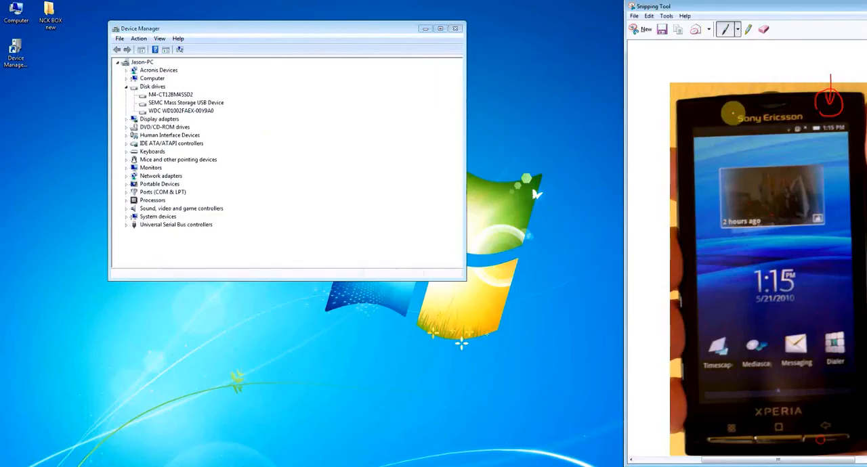
left_click(709, 30)
left_click(709, 32)
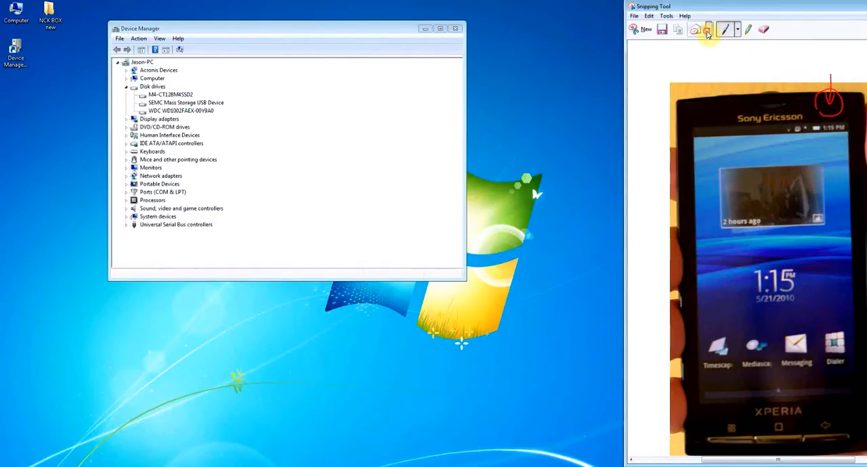
left_click(738, 31)
left_click(740, 44)
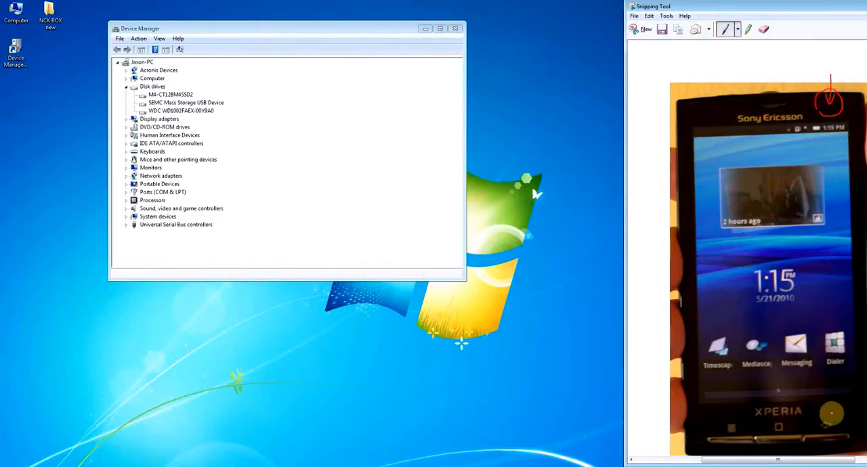
mouse_move(831, 410)
left_mouse_down()
mouse_move(803, 436)
mouse_move(836, 425)
mouse_move(831, 452)
mouse_move(831, 411)
mouse_move(823, 442)
left_mouse_up()
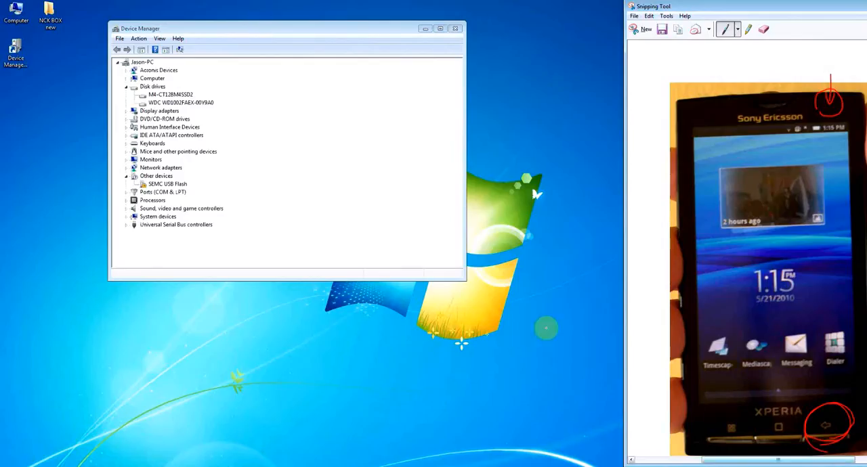
Step: Start a driver update for the SEMC USB Flash device, choosing to browse the computer for the driver folder
right_click(178, 185)
left_click(191, 190)
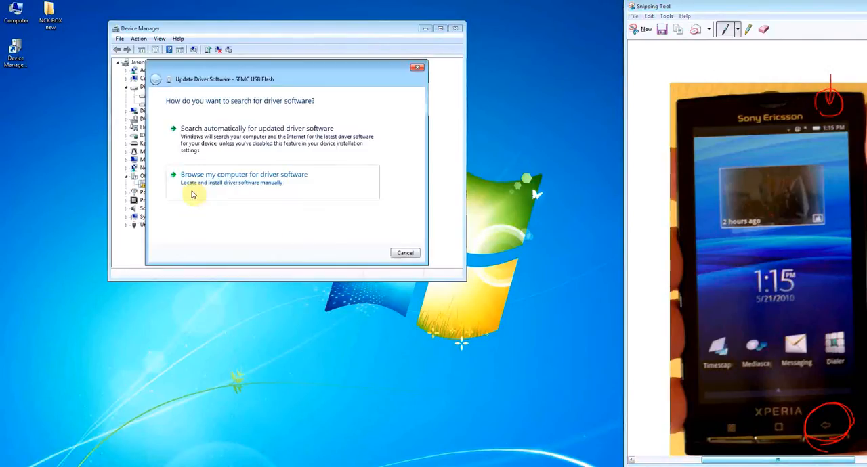
left_click(212, 181)
left_click(364, 136)
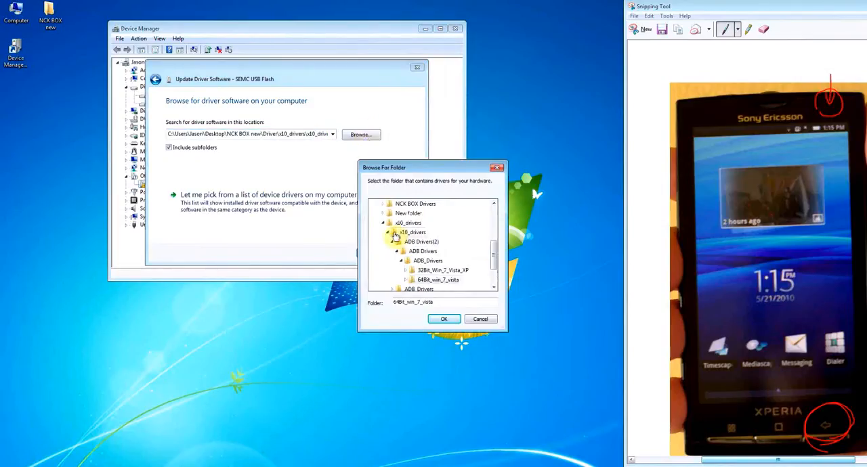
Step: Set the driver location to the semcUSBFlashDriver folder inside x10_drivers
left_click(410, 233)
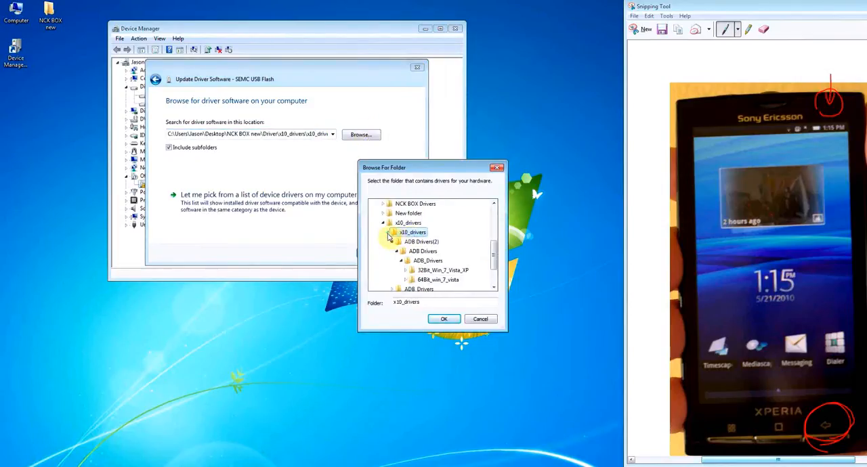
left_click(387, 232)
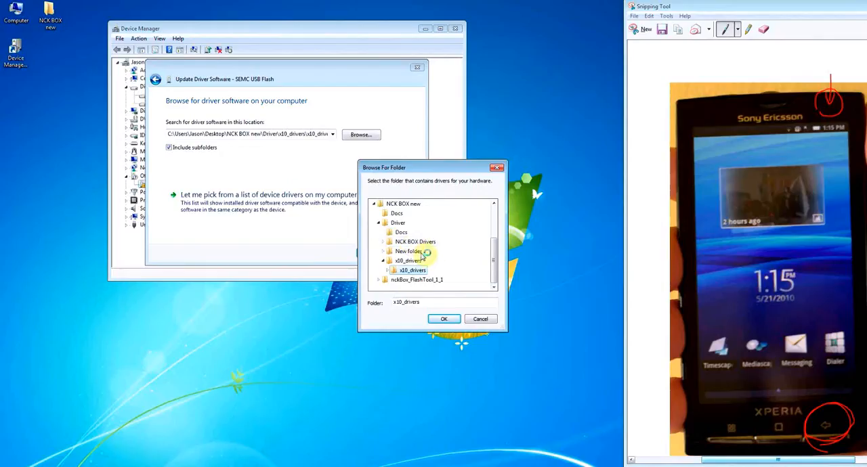
left_click(409, 263)
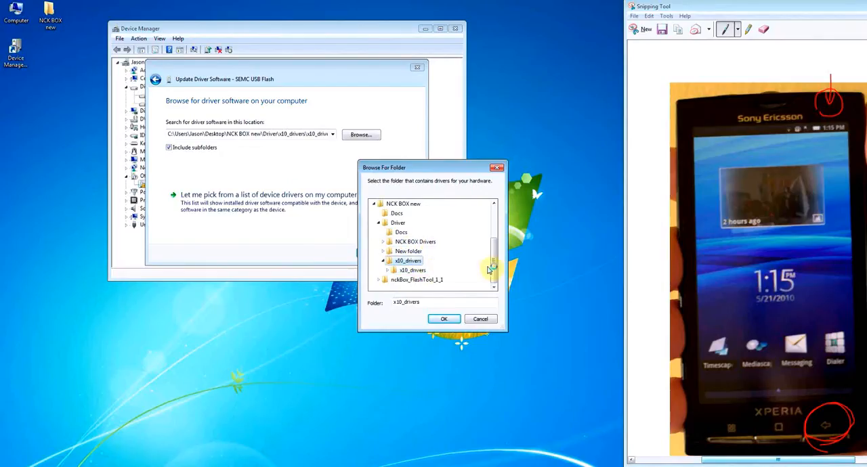
double_click(397, 269)
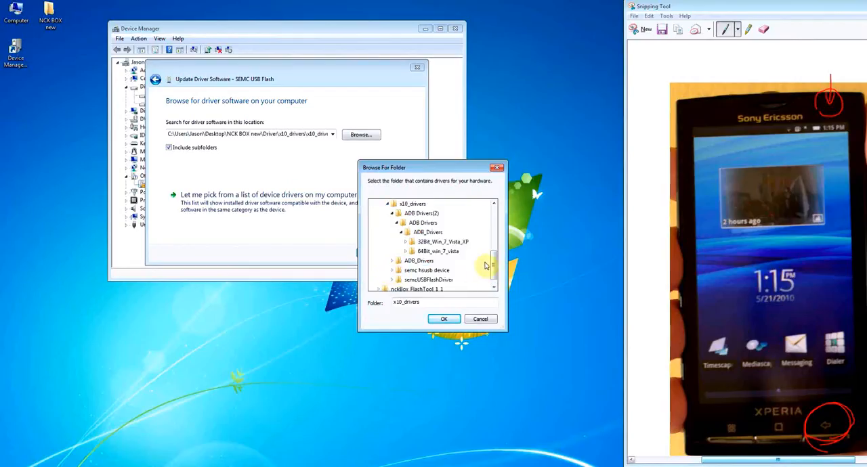
left_click(427, 283)
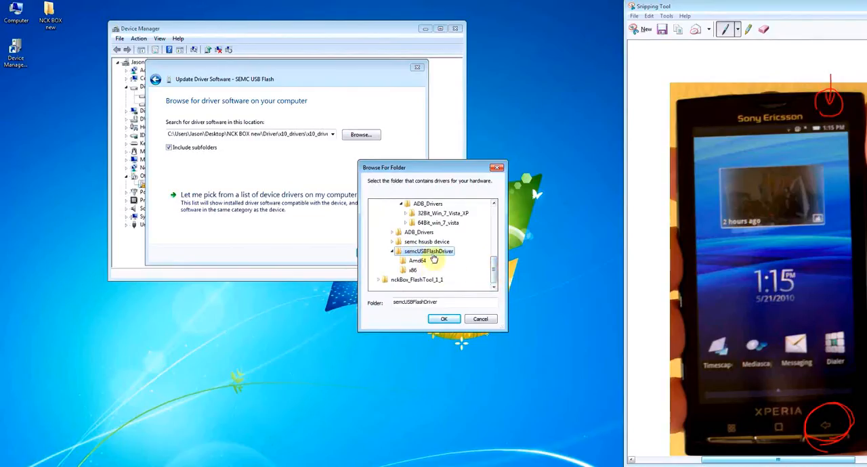
left_click(443, 320)
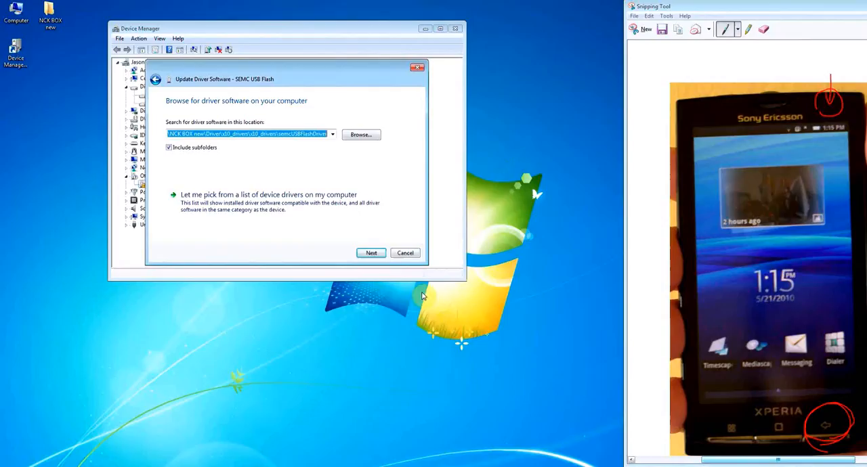
Step: Install the SEMC USB Flash driver, then close the update wizard and Device Manager
left_click(370, 253)
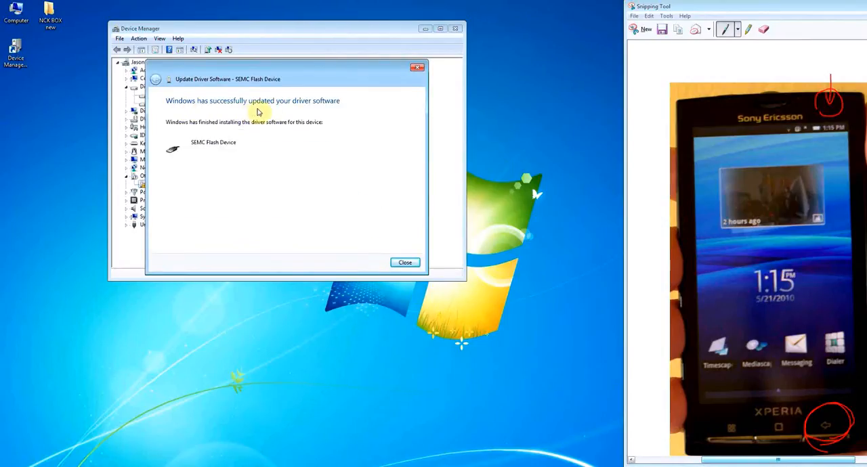
left_click(405, 262)
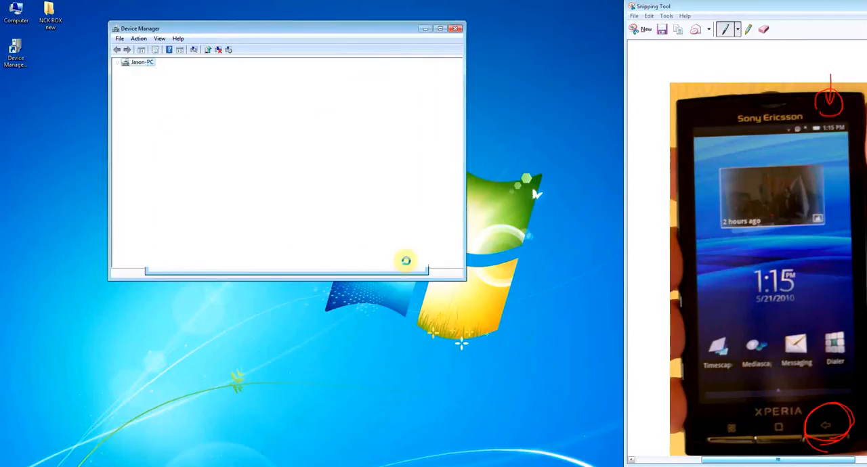
left_click(126, 168)
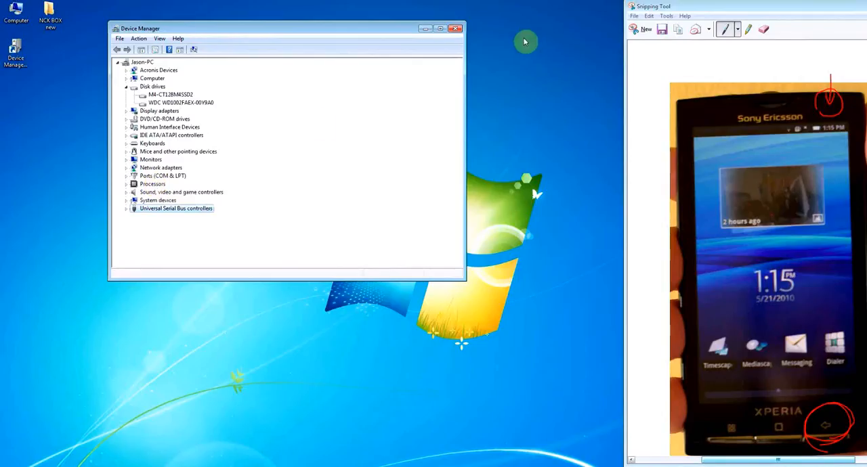
left_click(456, 28)
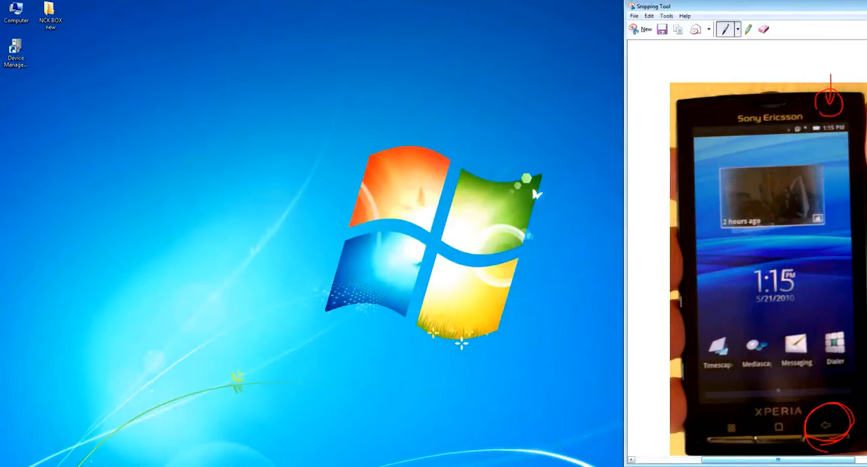
Step: Bring the WordPad notes into view and highlight items 3 and 4, Install Adb Driver and Install Semc Flash Driver, in yellow
left_click_drag(866, 96, 363, 48)
scroll(478, 219, "up", 4)
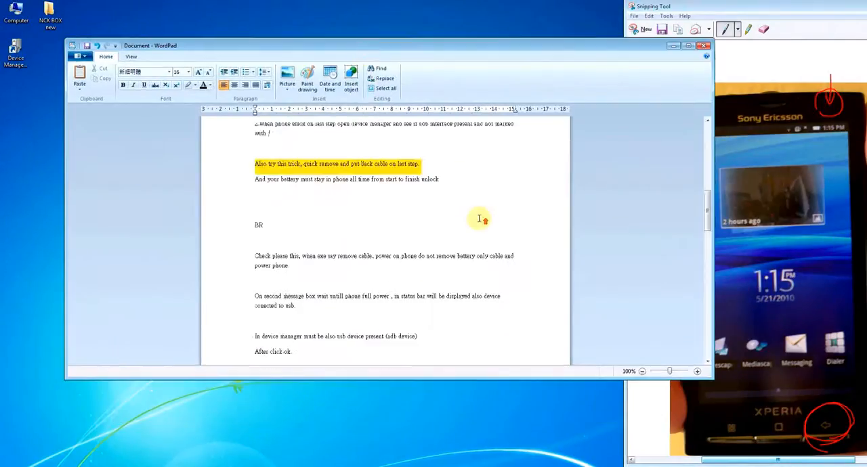
scroll(479, 218, "up", 5)
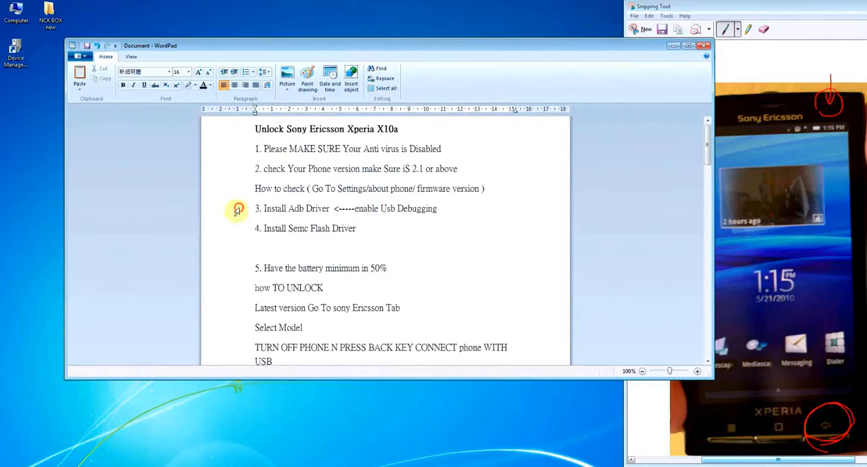
left_click_drag(234, 208, 237, 231)
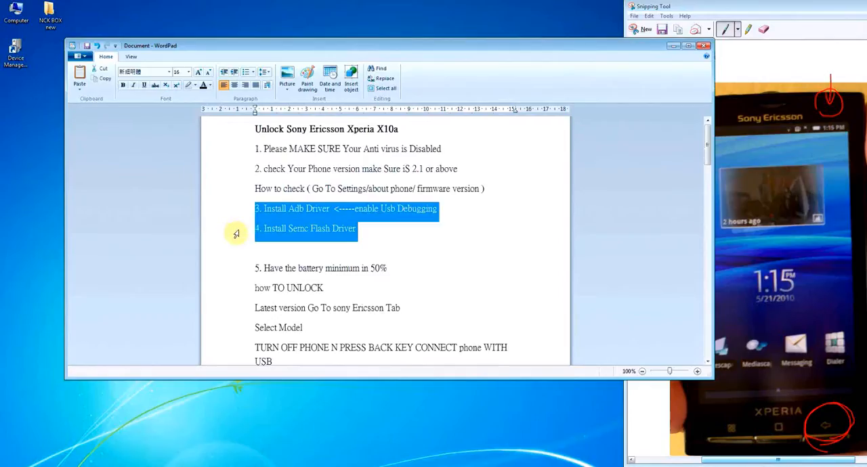
left_click(195, 90)
left_click(191, 99)
left_click(332, 263)
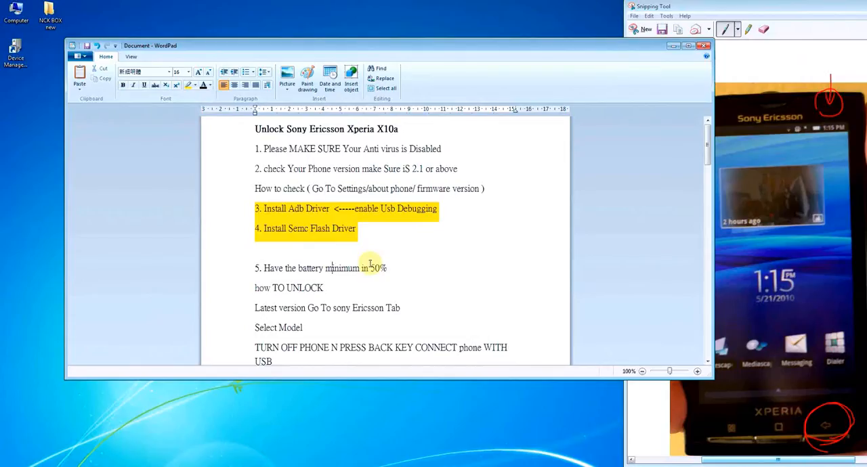
Step: Move the WordPad notes out of view and open the desktop folder NCK BOX new
left_click(704, 47)
left_click(458, 163)
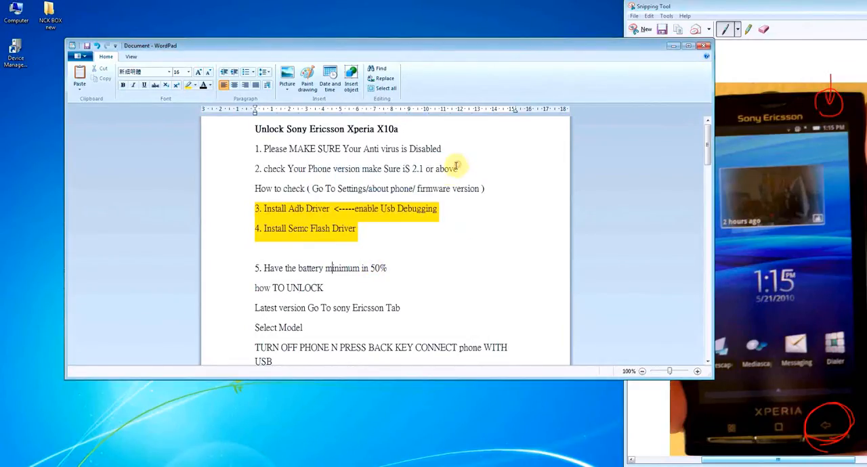
left_click_drag(590, 52, 866, 90)
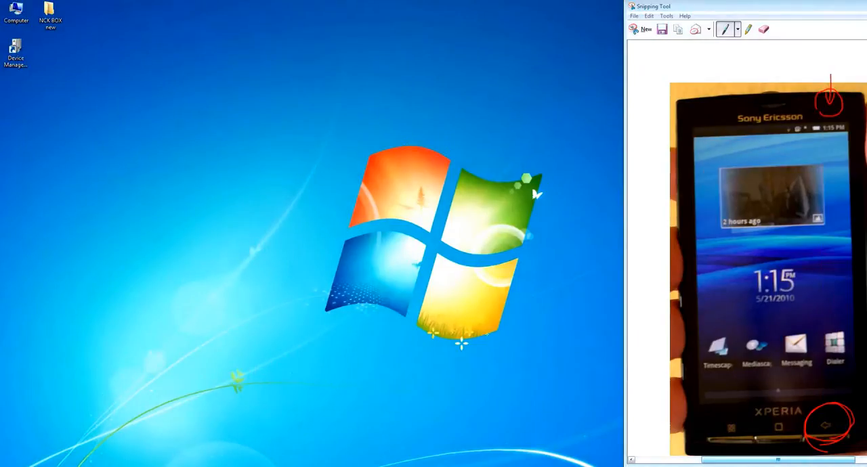
left_click(51, 11)
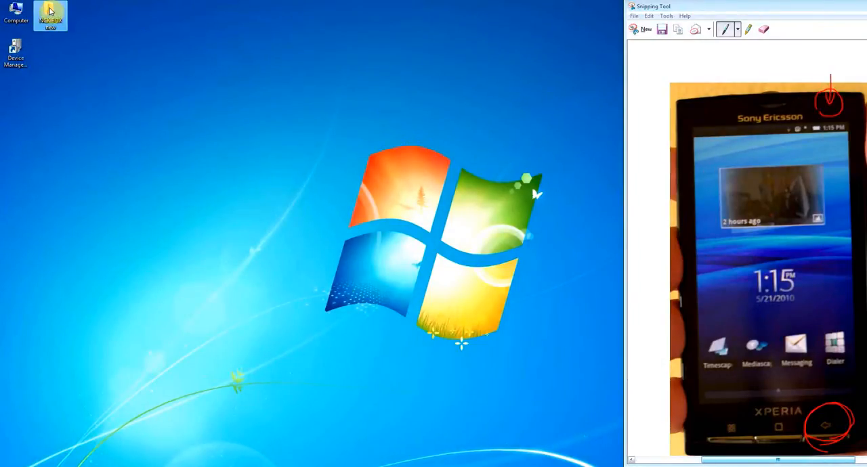
double_click(51, 12)
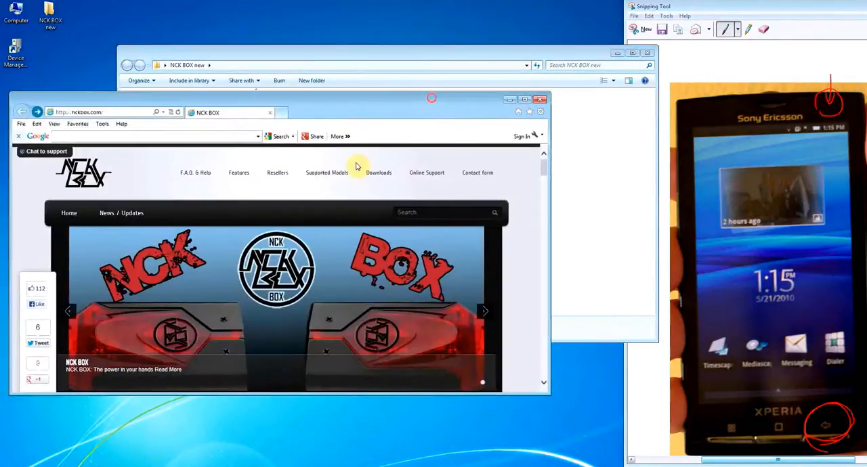
mouse_move(377, 177)
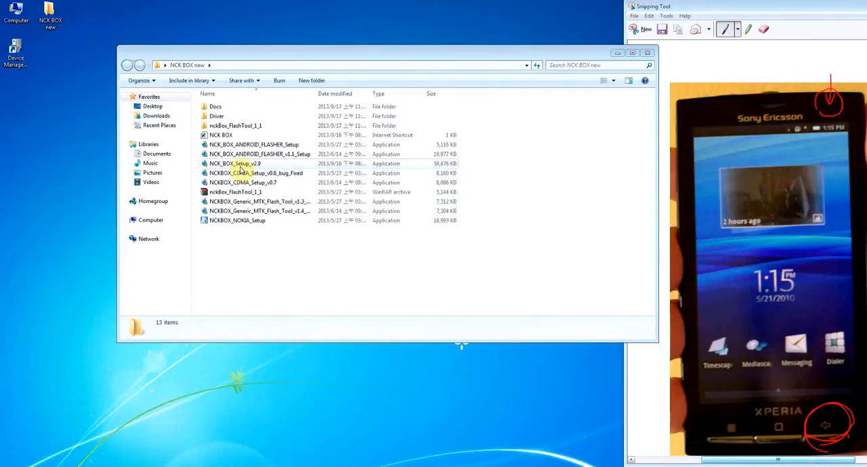
Step: Select NCK_BOX_Setup_v2.9 in the NCK BOX new folder, then check the ESET NOD32 Antivirus protection status and close its window
left_click(238, 166)
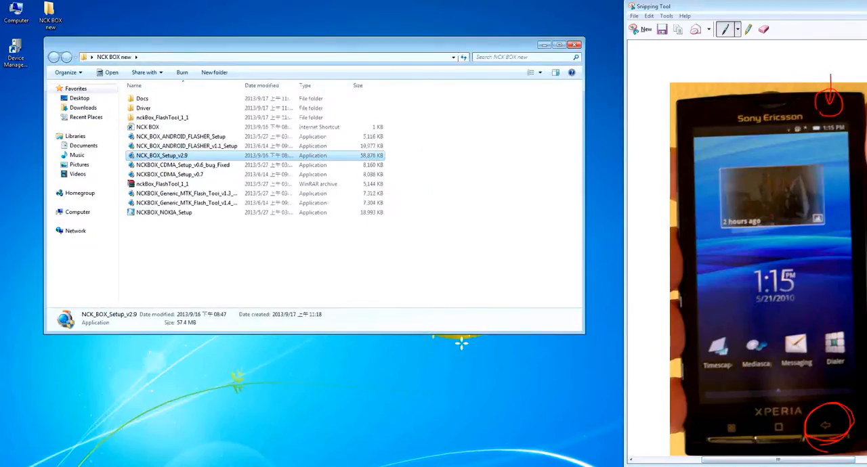
left_click(785, 466)
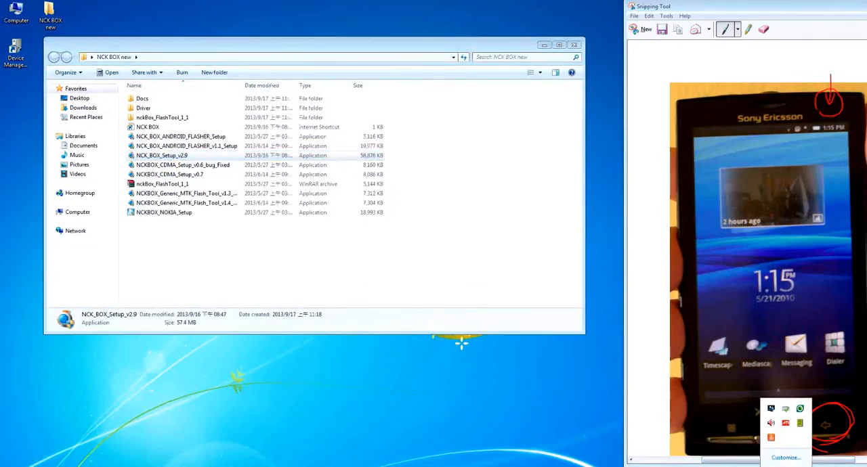
right_click(801, 413)
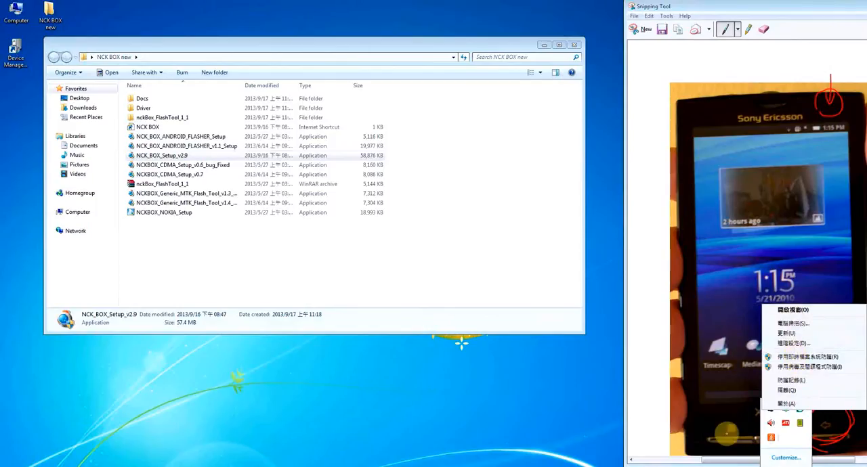
left_click(569, 420)
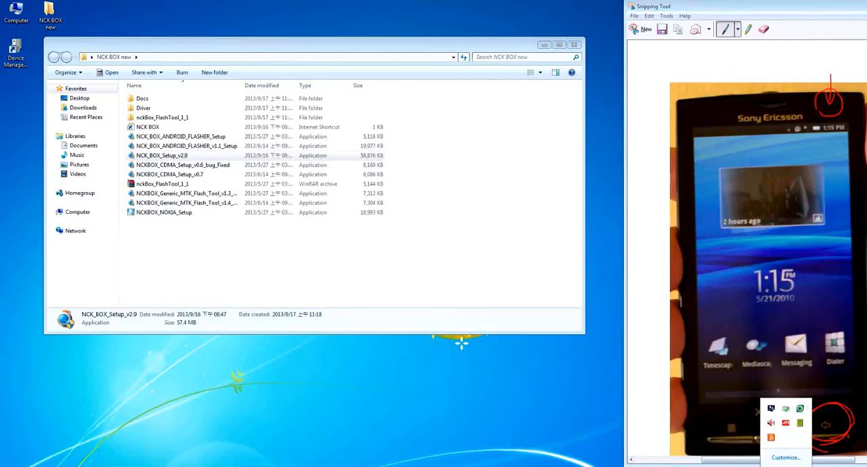
left_click_drag(338, 141, 194, 97)
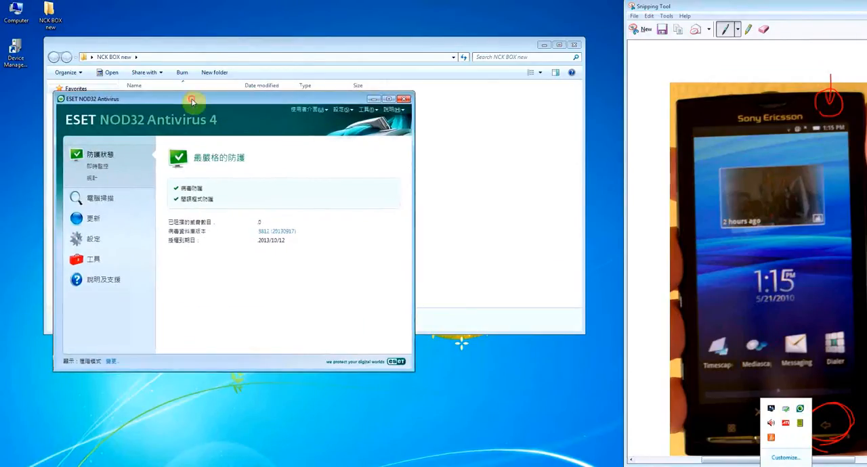
left_click(401, 100)
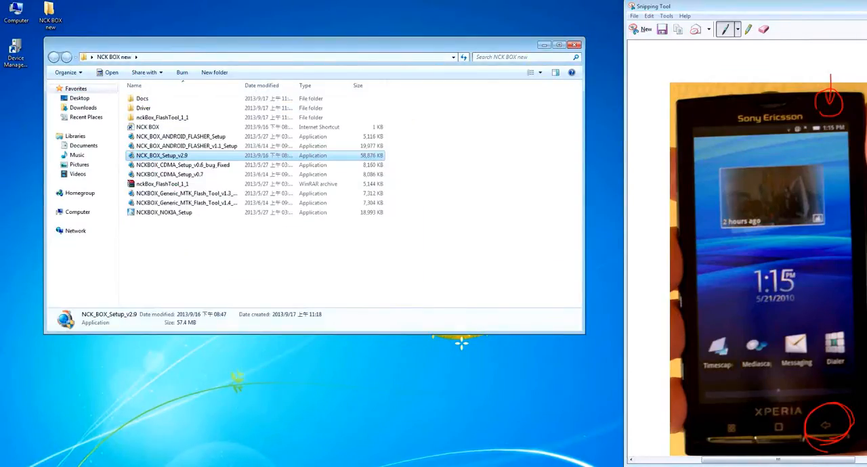
Step: Open Control Panel, view it by Category, and bring up the list of programs to uninstall
left_click(13, 466)
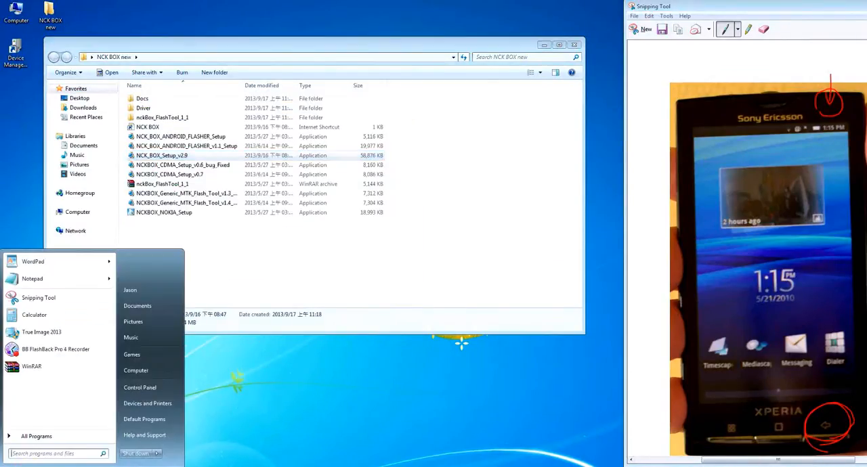
left_click(143, 388)
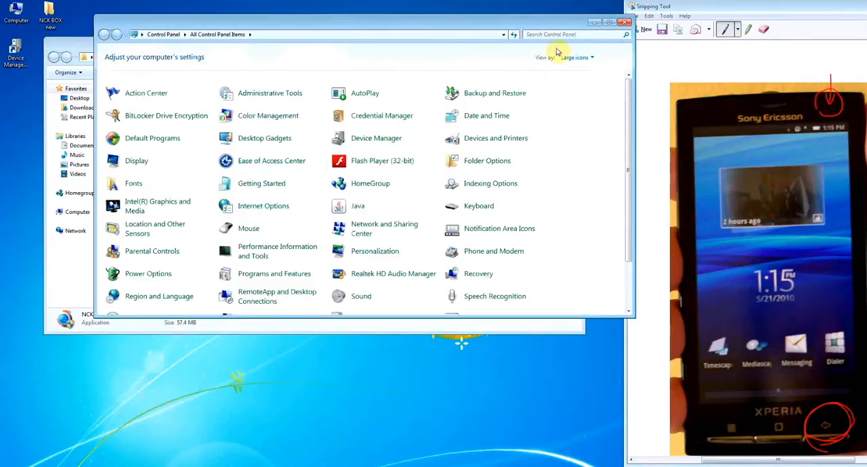
left_click(583, 57)
left_click(569, 69)
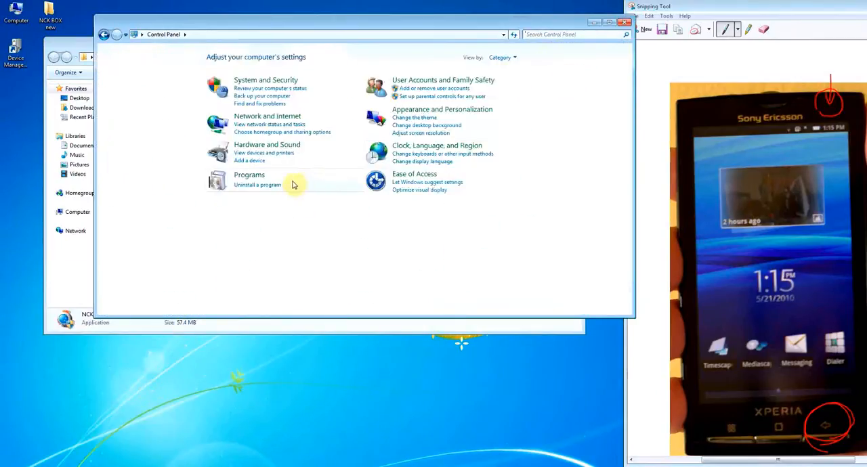
left_click(274, 184)
Step: Start the change wizard for ESET NOD32 Antivirus and choose the option to remove it
left_click(225, 155)
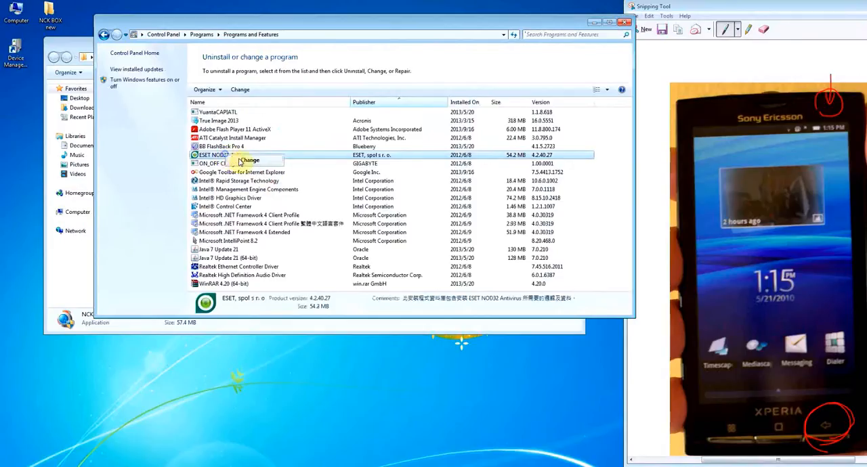
left_click(247, 161)
left_click(468, 309)
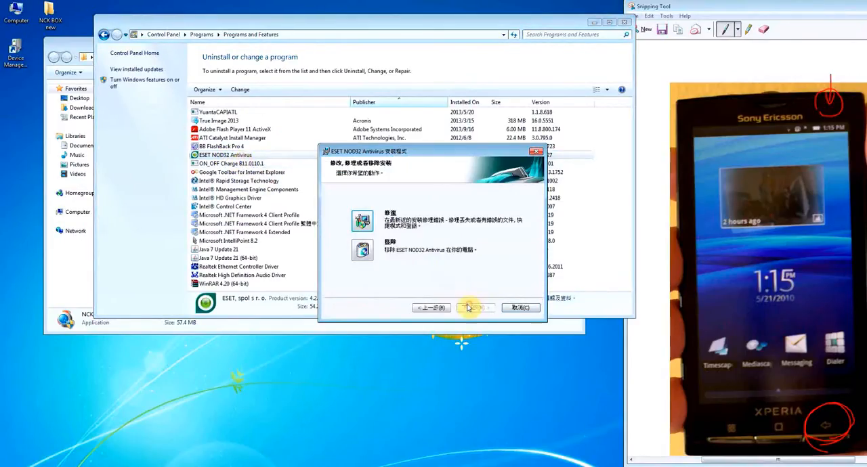
left_click(364, 252)
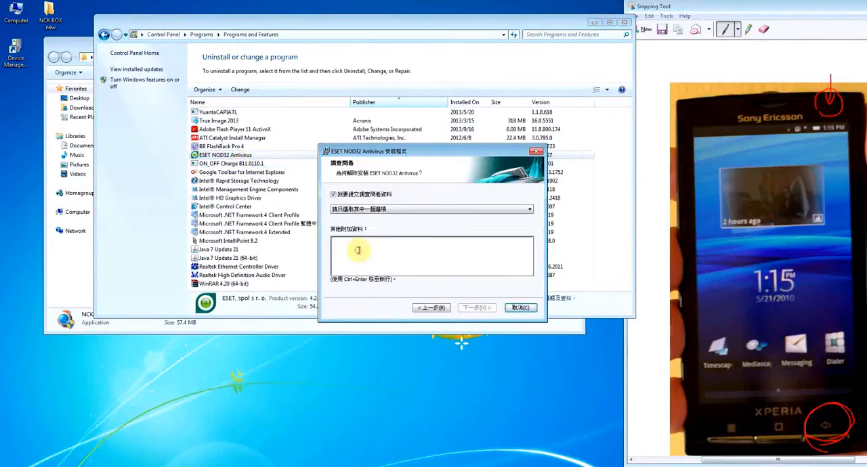
Step: Choose a reason in the uninstall survey, remove ESET NOD32 Antivirus and finish its wizard
left_click(529, 209)
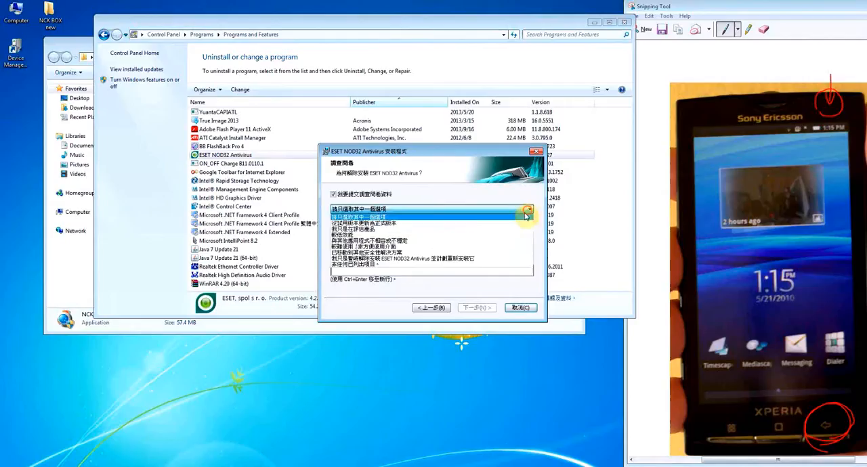
left_click(484, 235)
left_click(473, 308)
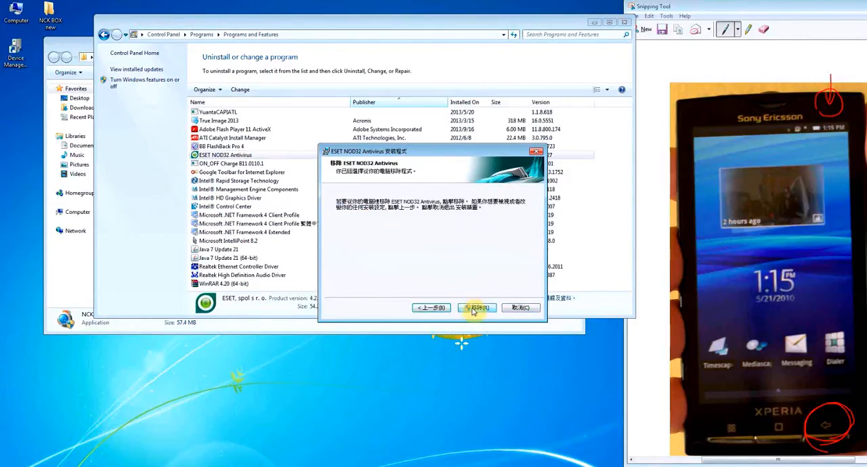
left_click(473, 308)
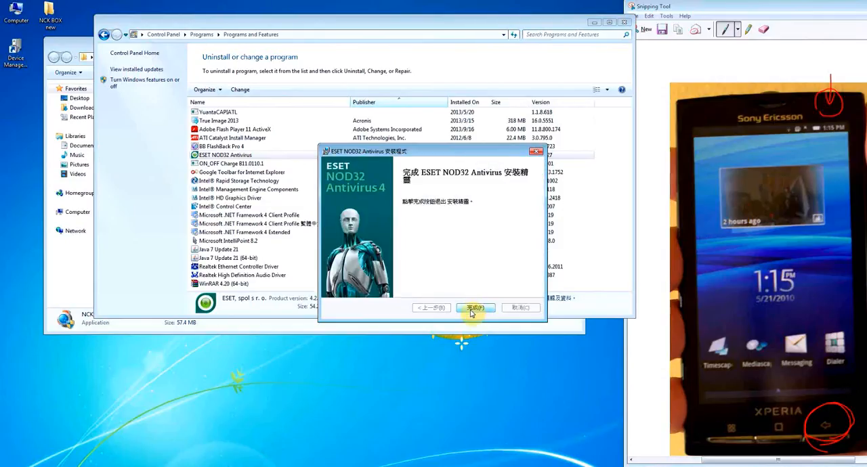
left_click(474, 308)
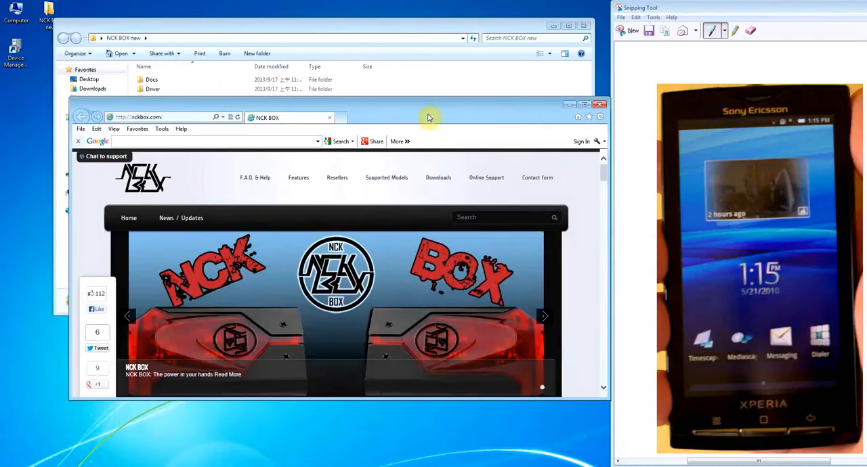
Step: Enlarge the NCK BOX web page for viewing, then run NCK_BOX_Setup_v2.9 and install NCKBOX 2.9 into C:\NCKBOX
double_click(427, 114)
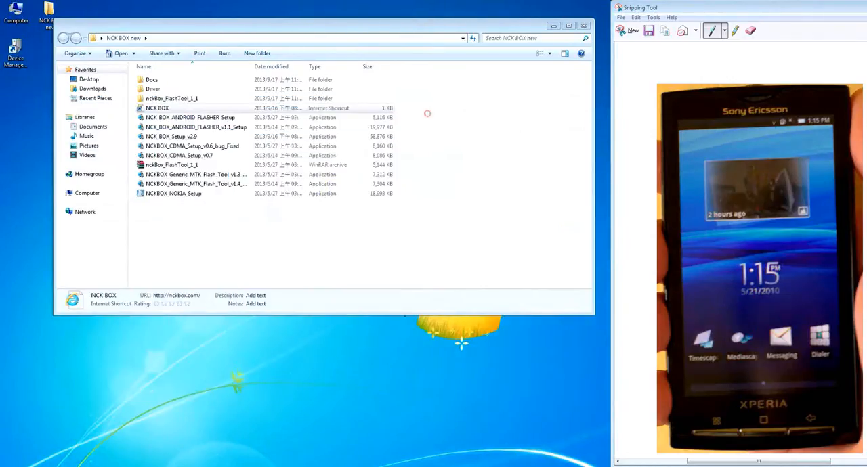
double_click(170, 137)
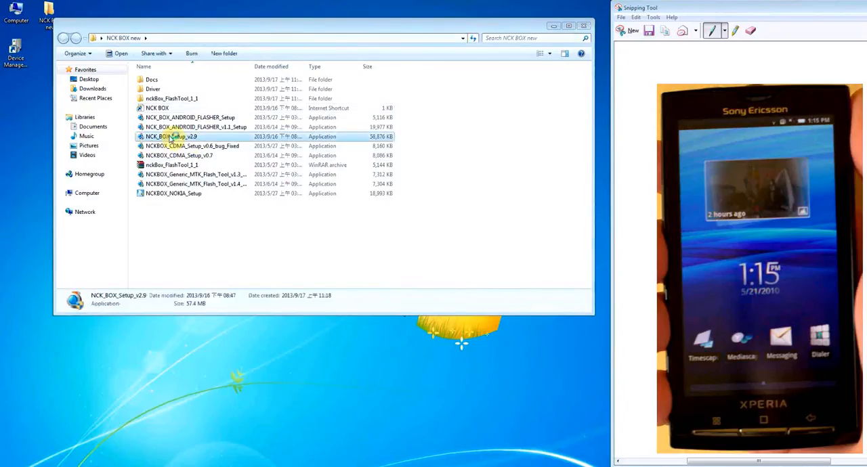
left_click(435, 266)
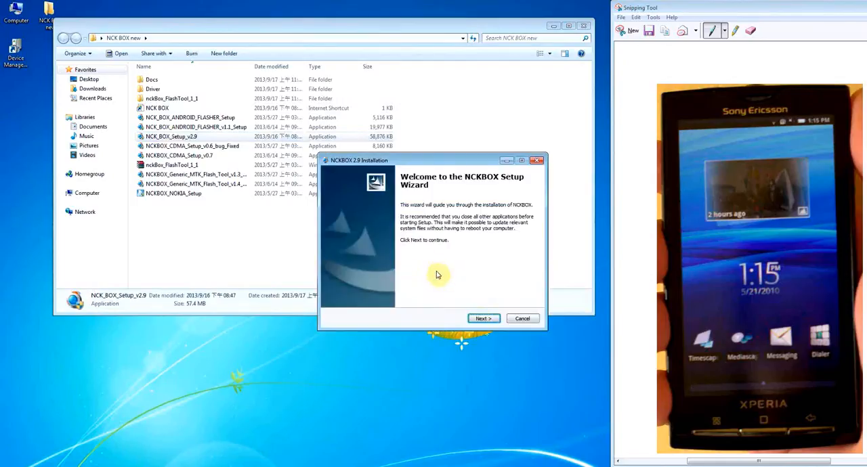
left_click(481, 318)
left_click(482, 320)
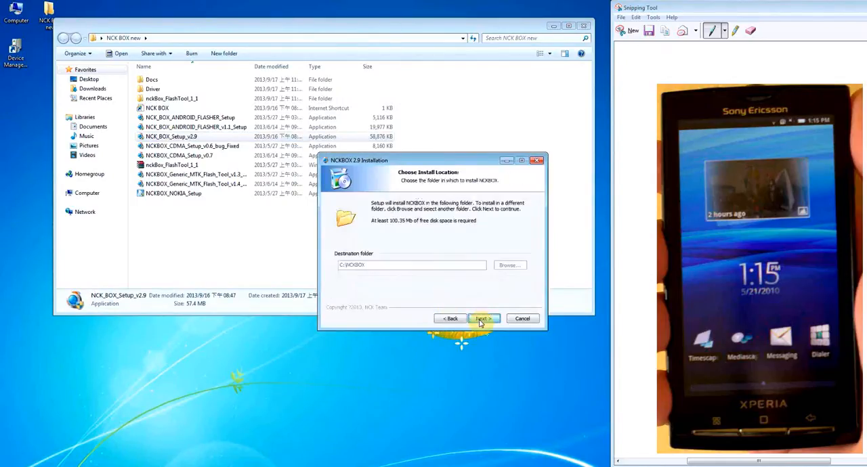
left_click(481, 320)
left_click(480, 320)
left_click(481, 320)
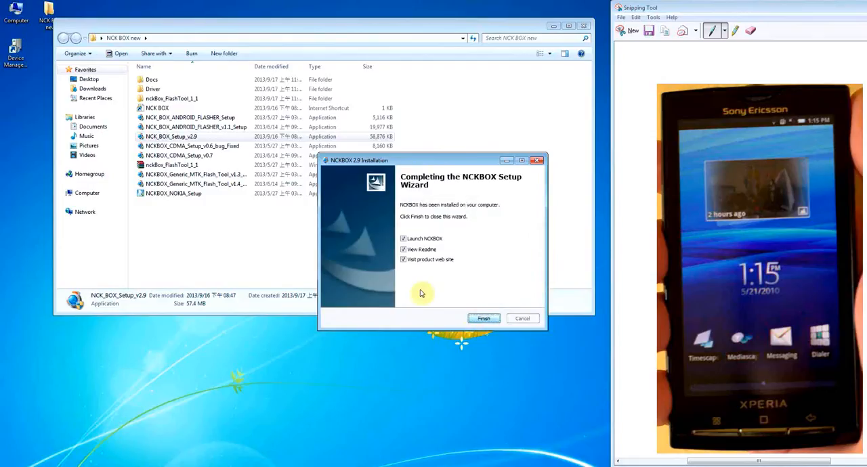
Step: Turn off Launch NCKBOX, View Readme and Visit product web site, finish the setup wizard, and close the NCK BOX new folder
left_click(404, 239)
left_click(404, 249)
left_click(404, 259)
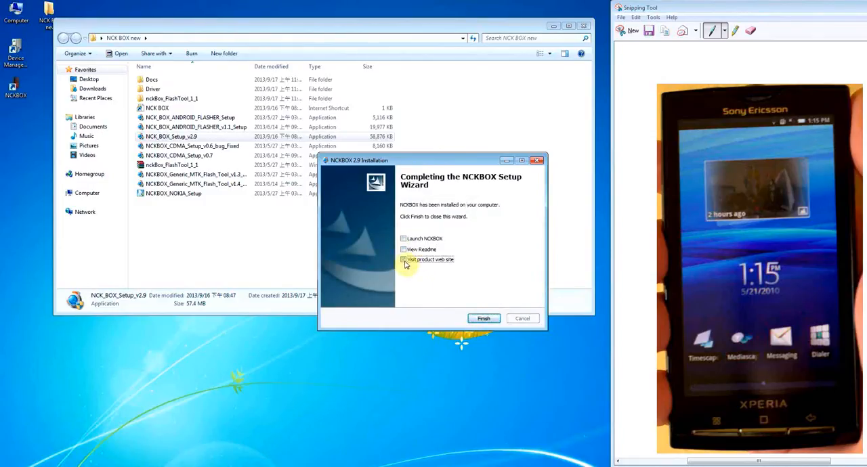
left_click(482, 319)
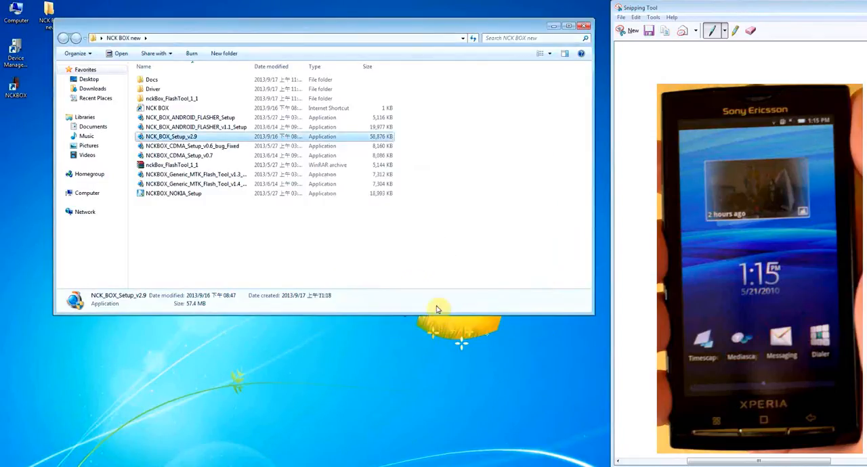
left_click(585, 27)
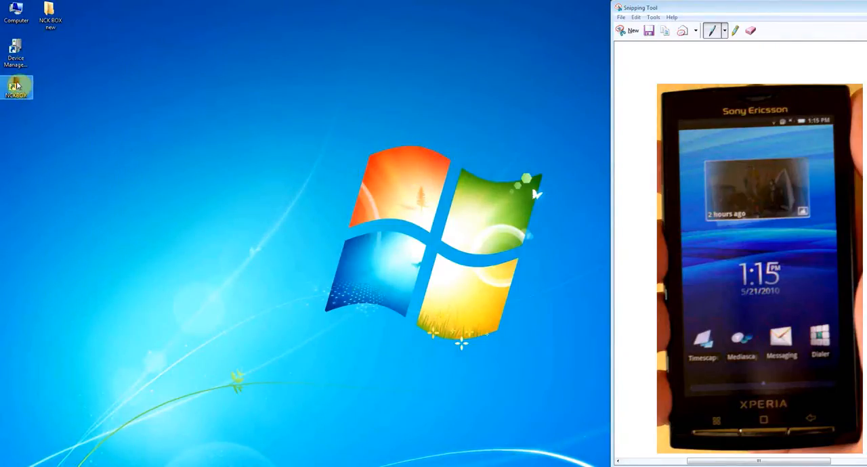
Step: Open Device Manager from the desktop and inspect EMV Smartcard Reader and NCK BOX By GPGINDUSTRIES TEAM under Other devices
left_click(15, 53)
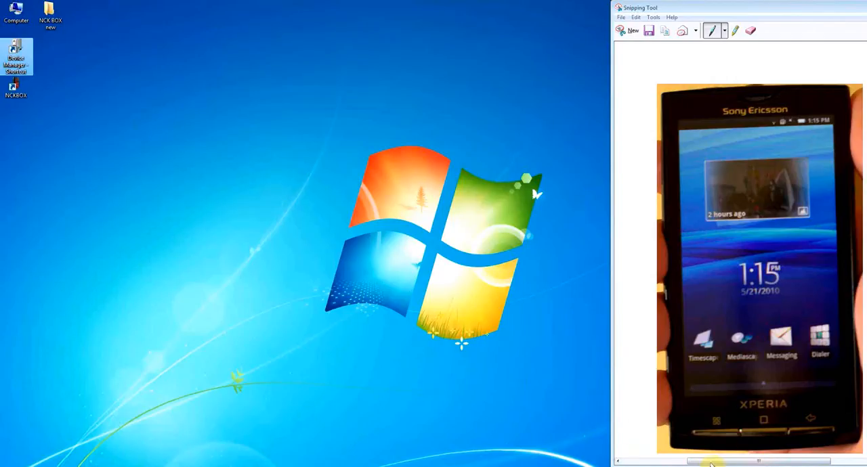
double_click(16, 54)
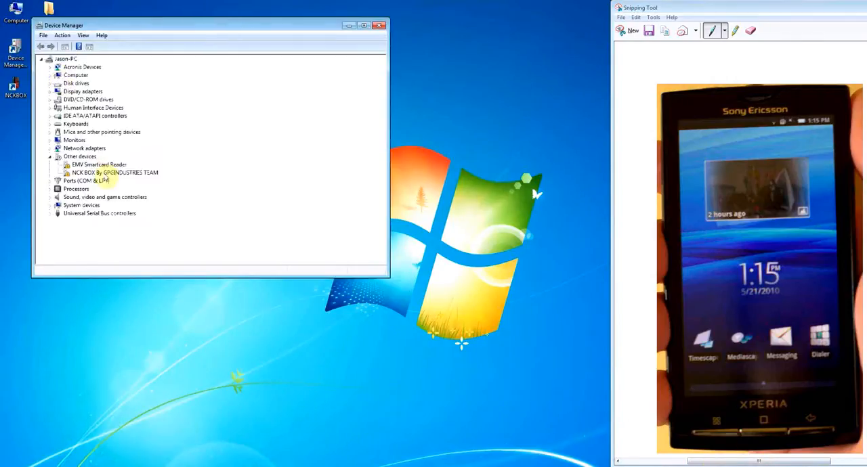
left_click(96, 167)
left_click(87, 174)
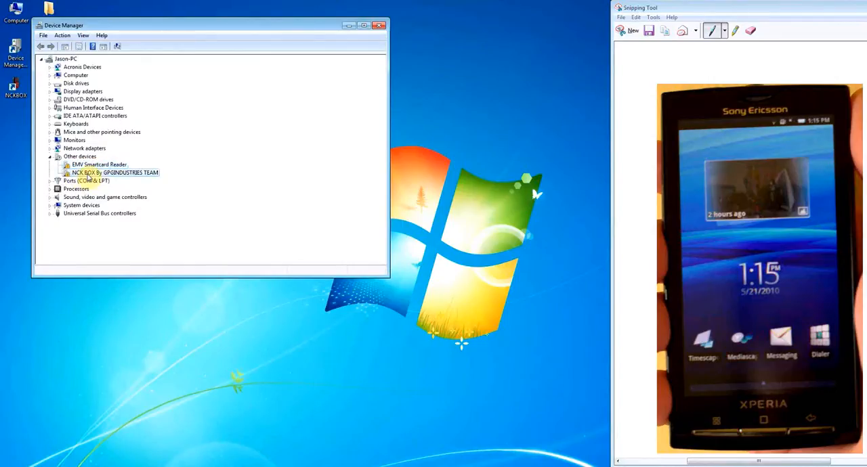
Step: Reposition the Device Manager window and scan for hardware changes from the EMV Smartcard Reader entry
right_click(107, 167)
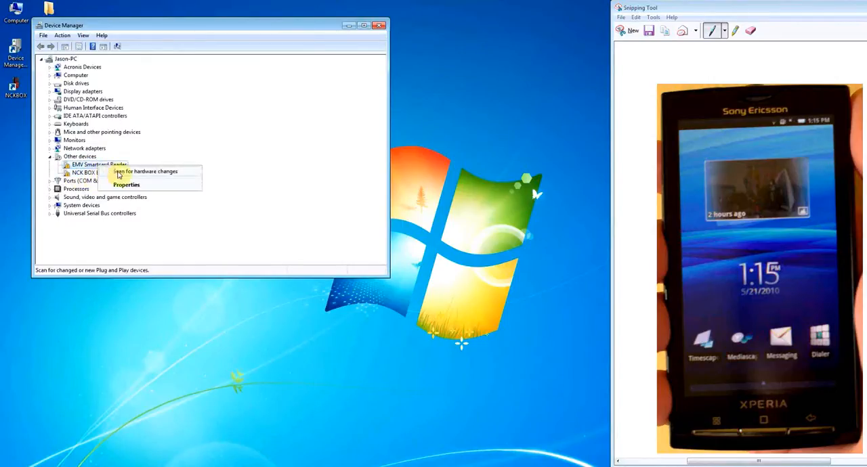
left_click(214, 28)
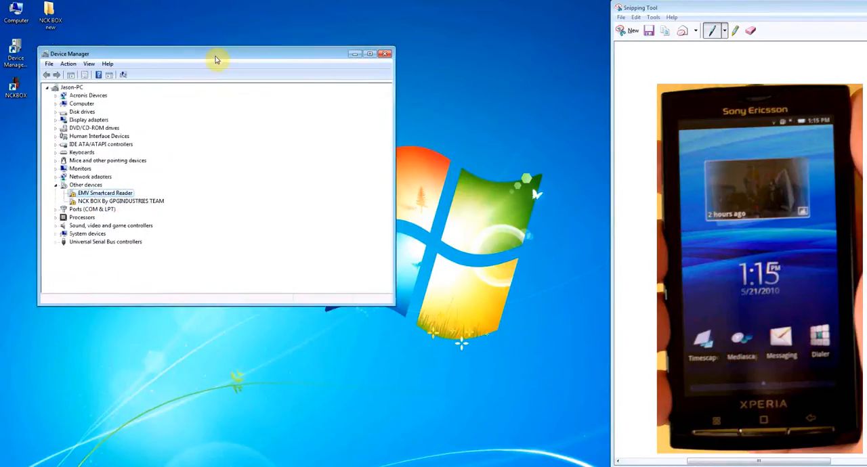
left_click_drag(214, 29, 273, 88)
right_click(166, 226)
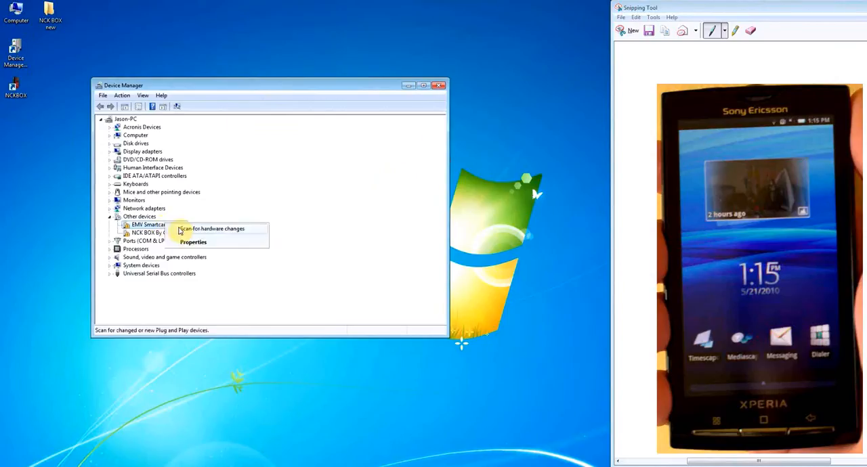
left_click(217, 231)
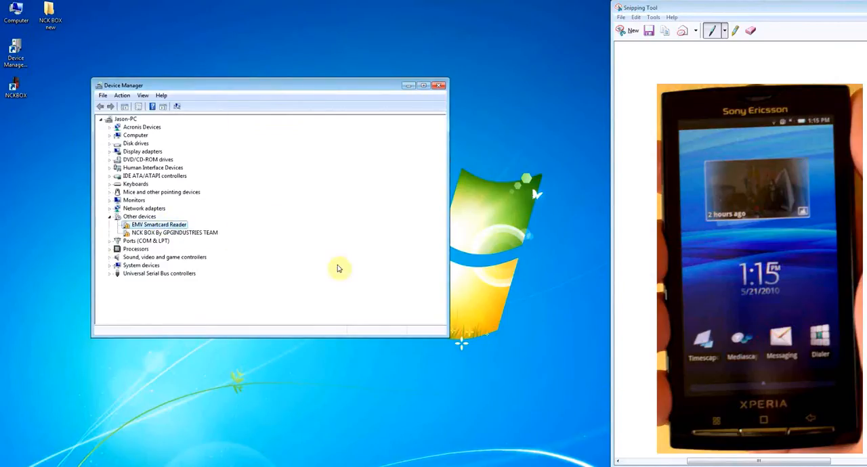
left_click(789, 466)
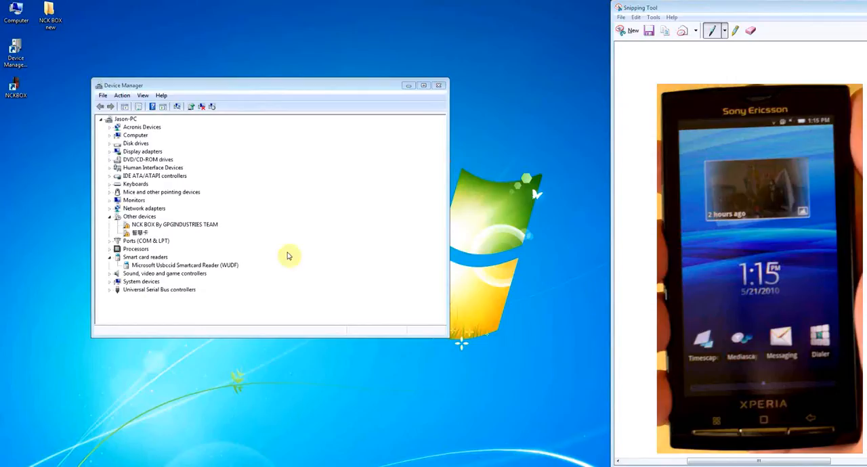
Step: Start a manual driver update for NCK BOX By GPGINDUSTRIES TEAM and set the device type to Ports (COM & LPT)
right_click(198, 225)
left_click(209, 229)
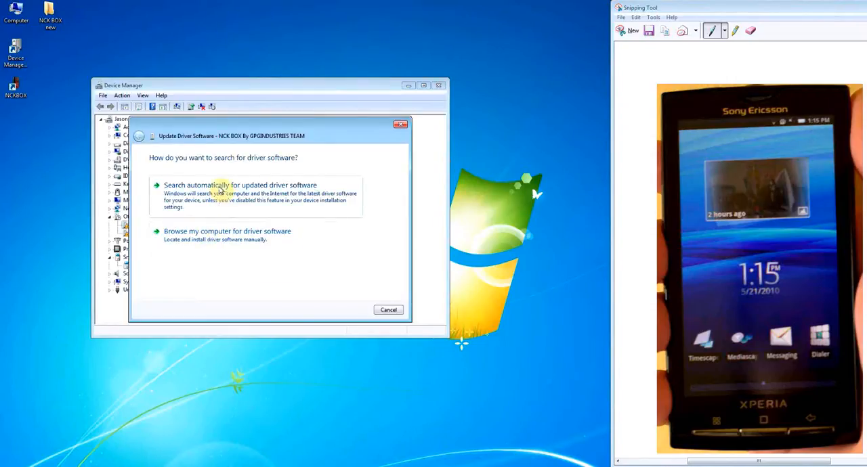
left_click(198, 231)
left_click(192, 257)
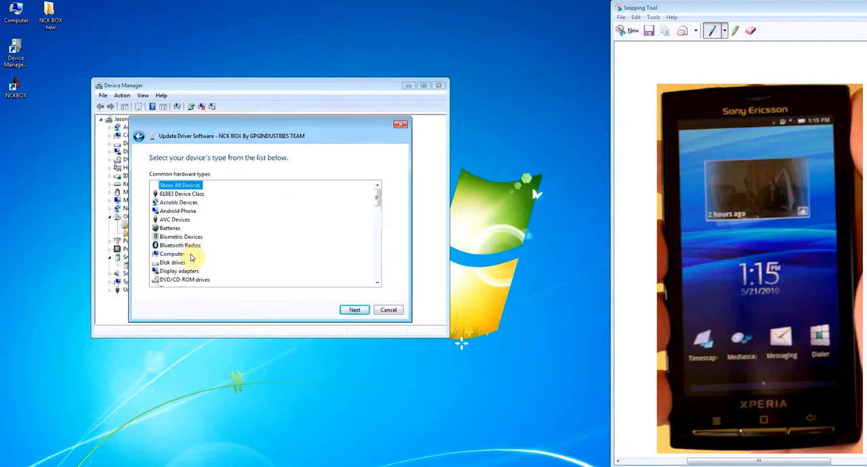
left_click_drag(379, 197, 376, 259)
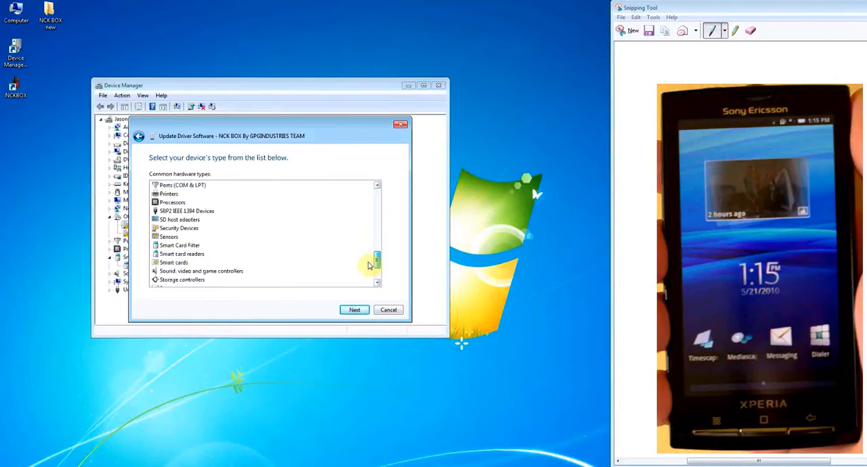
left_click(173, 186)
left_click(351, 310)
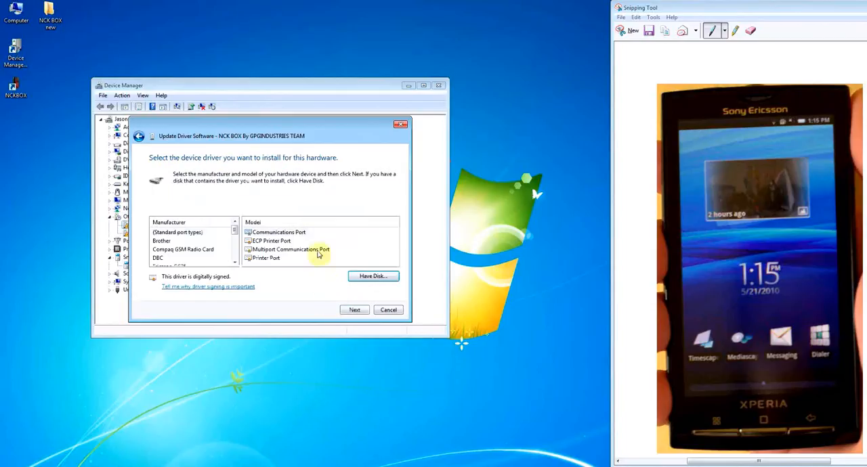
Step: Browse for the manufacturer's driver files and open the Driver folder inside NCK BOX new on the desktop
left_click(372, 275)
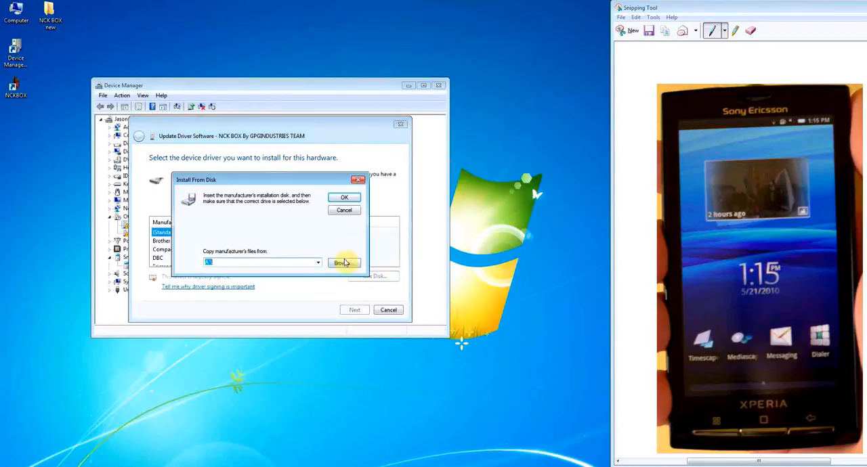
left_click(343, 263)
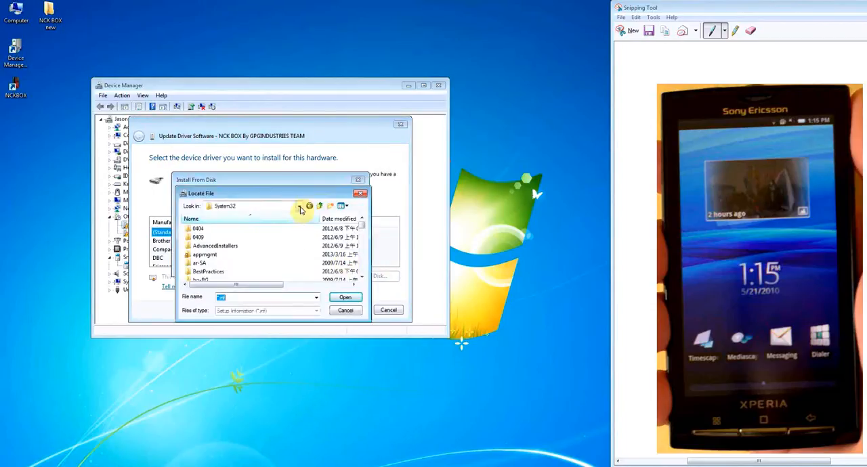
left_click(299, 207)
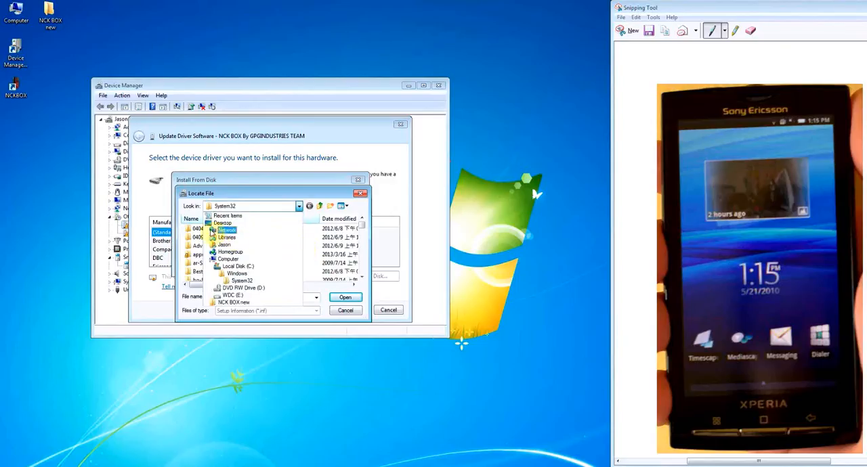
left_click(222, 223)
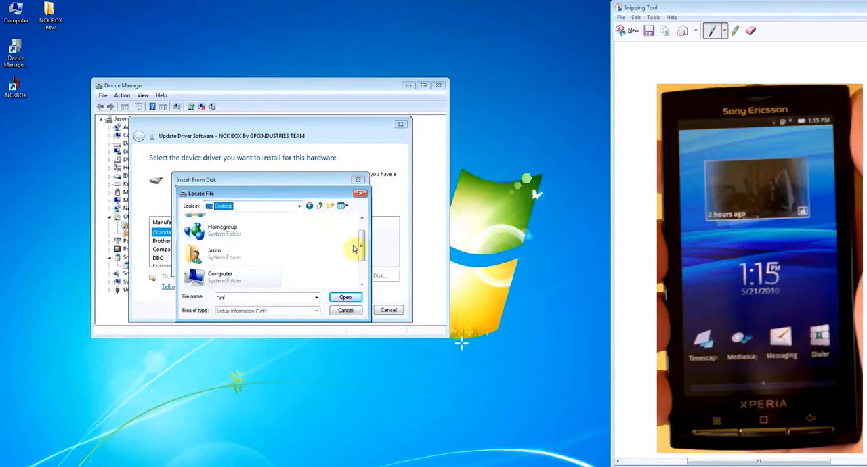
scroll(353, 249, "up", 2)
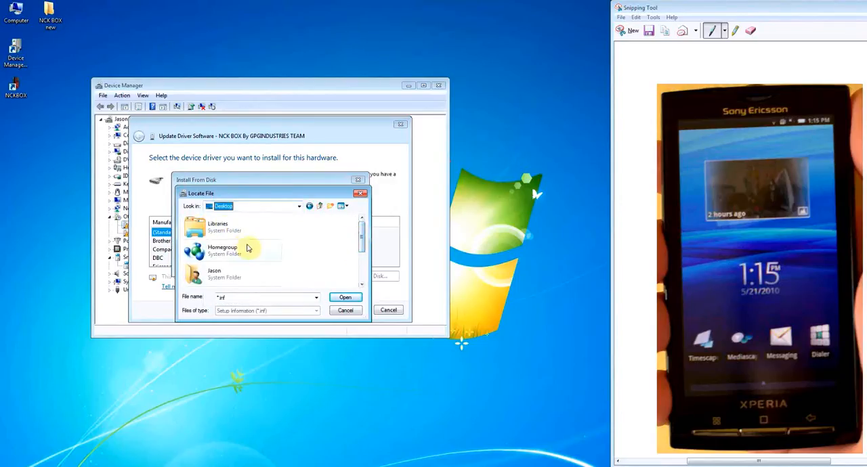
left_click_drag(362, 240, 357, 274)
left_click(225, 276)
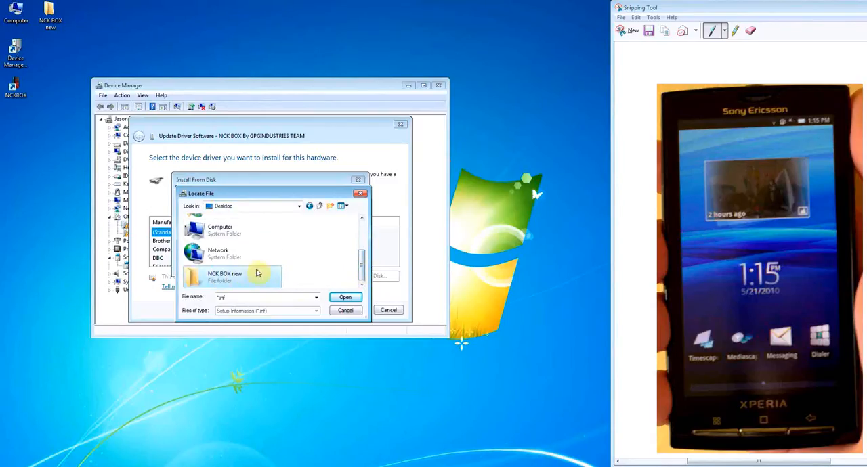
double_click(256, 274)
double_click(204, 237)
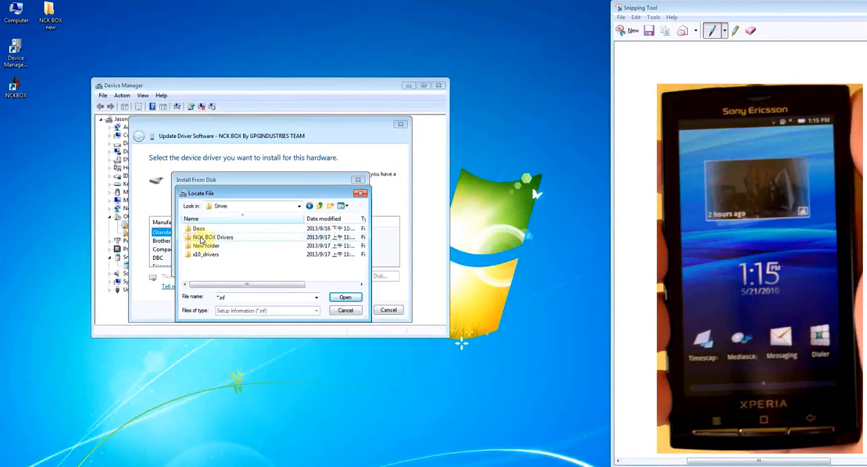
Step: Load ftdibus from the NCKBOX_x64_Drv folder in NCK BOX Drivers as the driver source
left_click(223, 238)
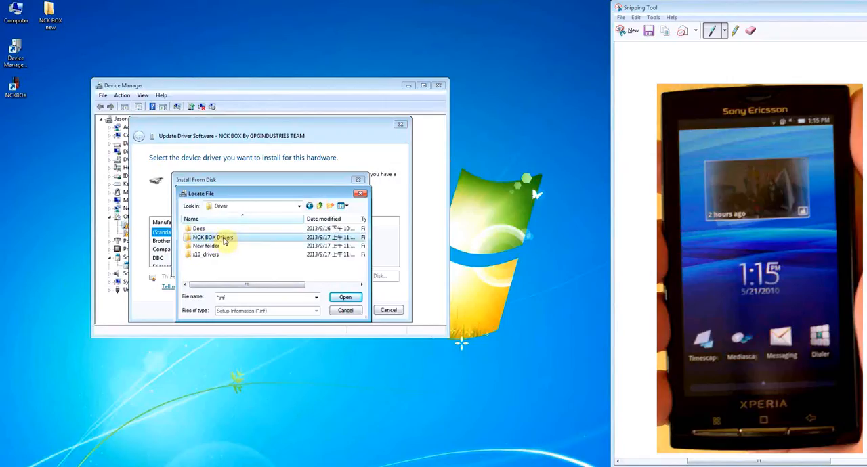
double_click(225, 238)
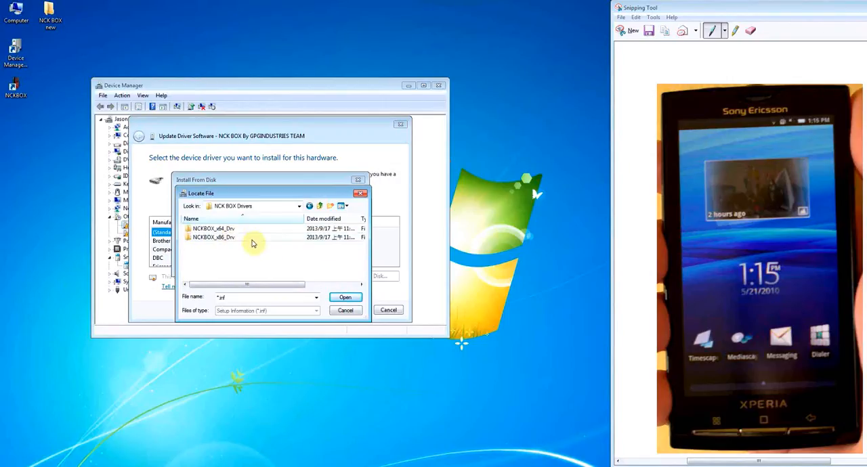
double_click(210, 229)
left_click(217, 245)
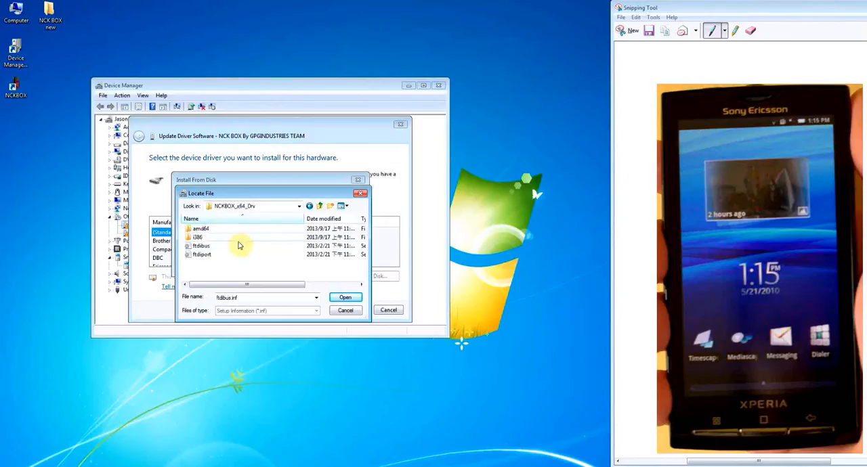
left_click(201, 247)
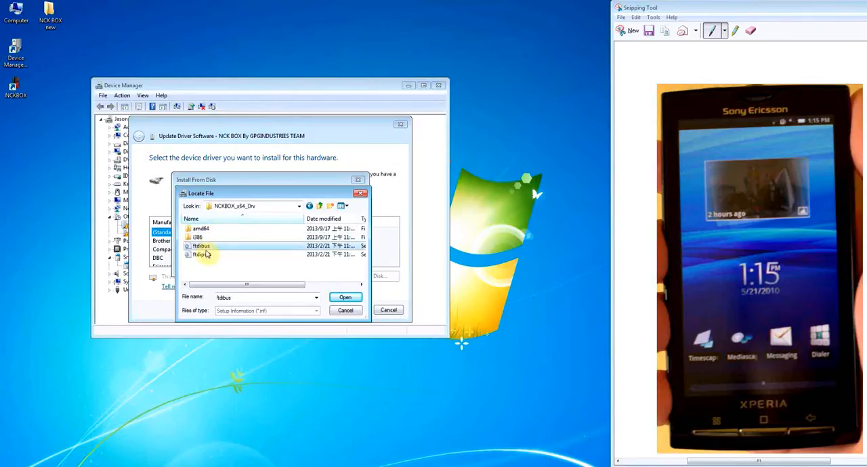
left_click(343, 299)
left_click(345, 201)
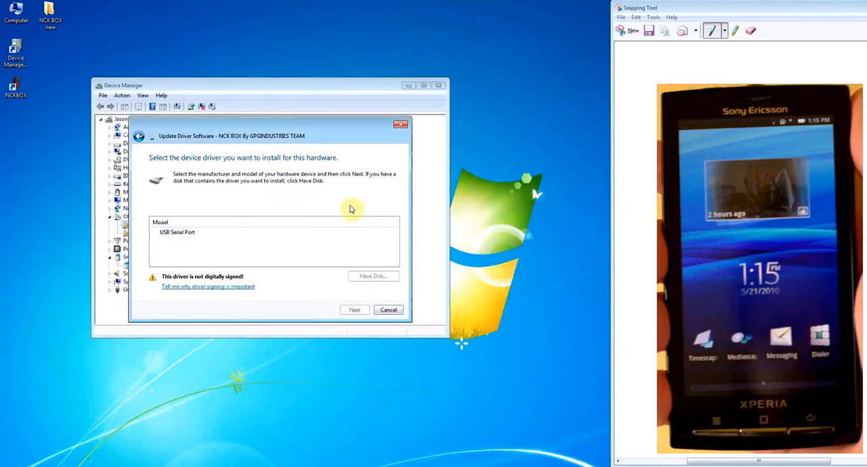
Step: Install the unsigned USB Serial Port driver for the NCK BOX device and close the update wizard
left_click(178, 234)
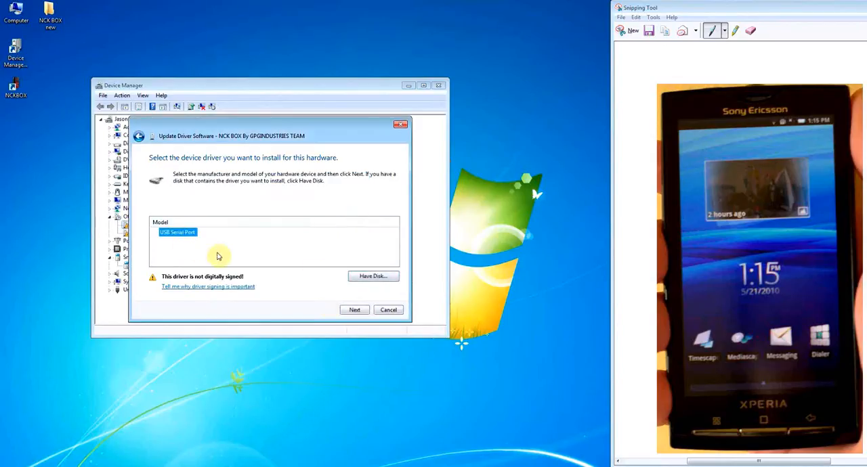
left_click(355, 310)
left_click(475, 285)
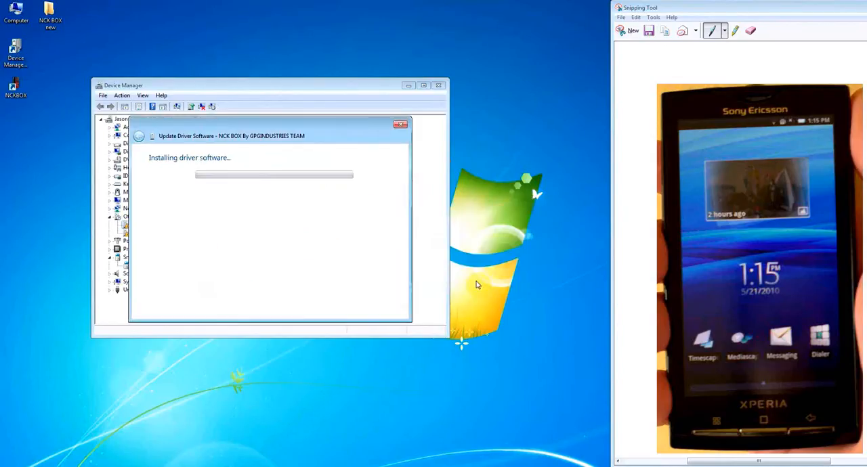
left_click(358, 185)
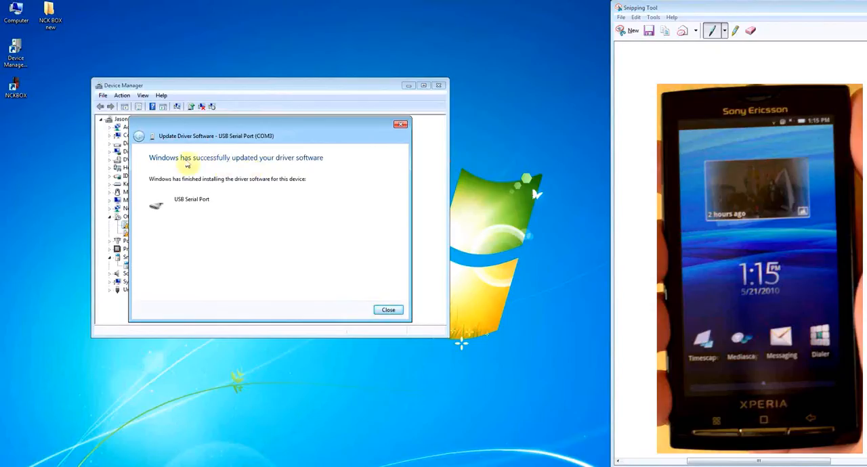
left_click(384, 310)
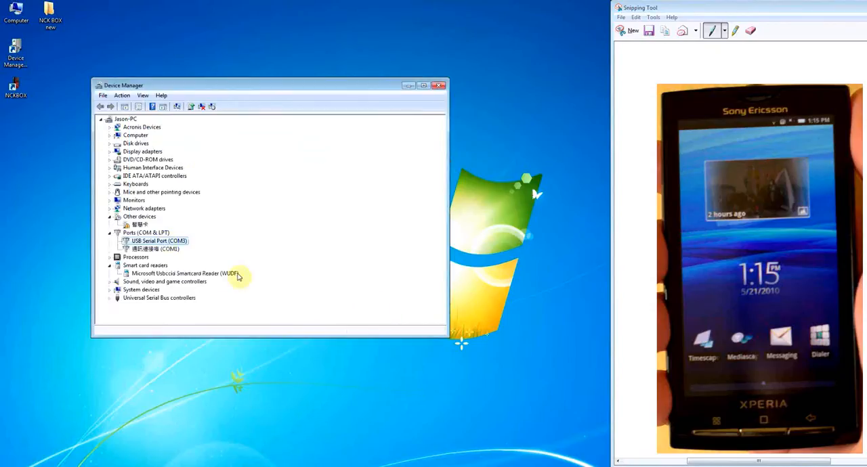
Step: Start a manual driver update for the 智慧卡 device under Other devices and set the device type to Smart cards
left_click(138, 227)
right_click(137, 227)
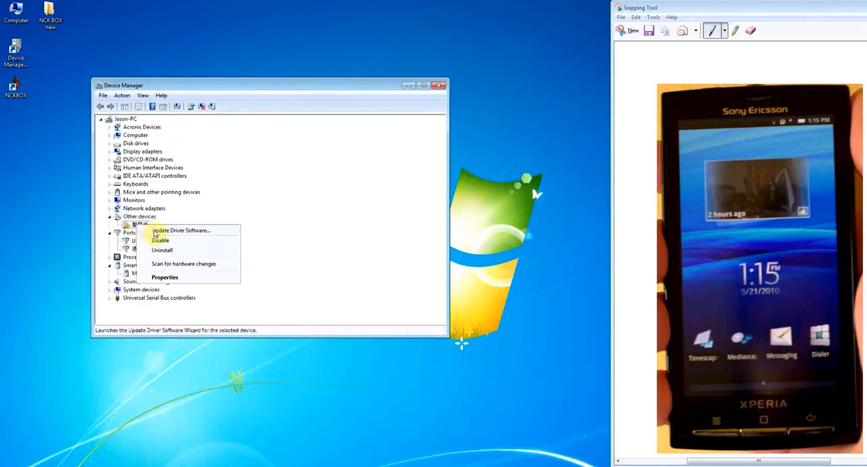
left_click(159, 228)
left_click(195, 240)
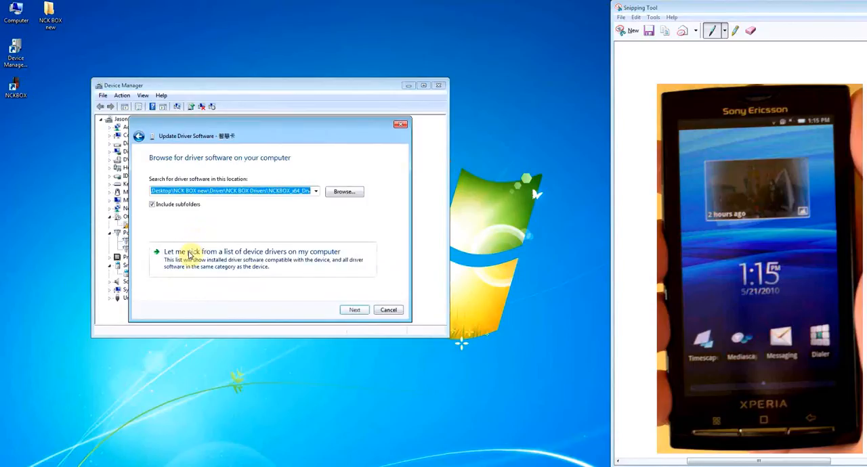
left_click(193, 252)
left_click_drag(376, 201, 368, 267)
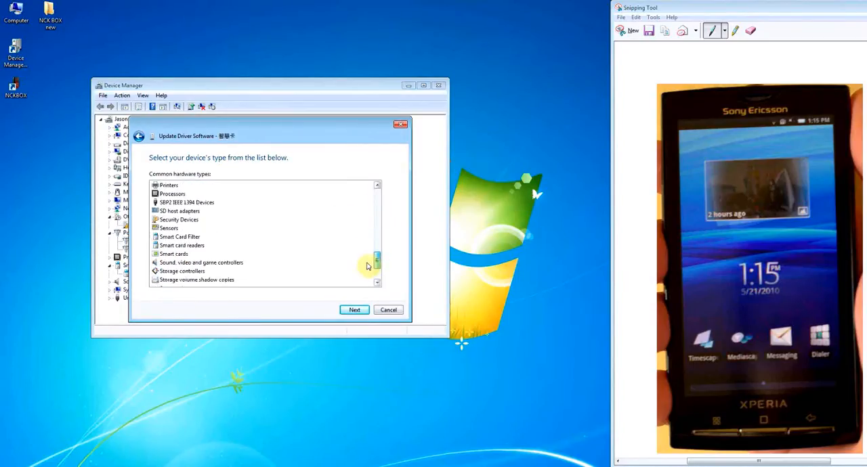
left_click(173, 254)
left_click(353, 311)
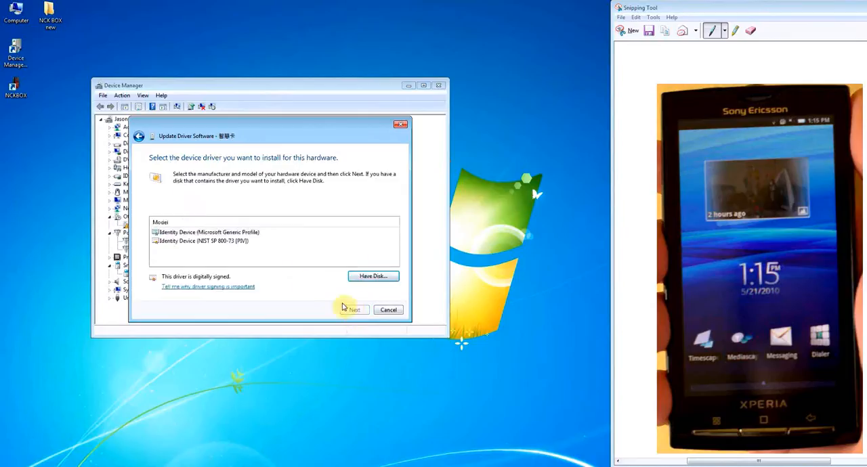
Step: Install the Identity Device (Microsoft Generic Profile) driver and close the wizard and Device Manager
left_click(202, 233)
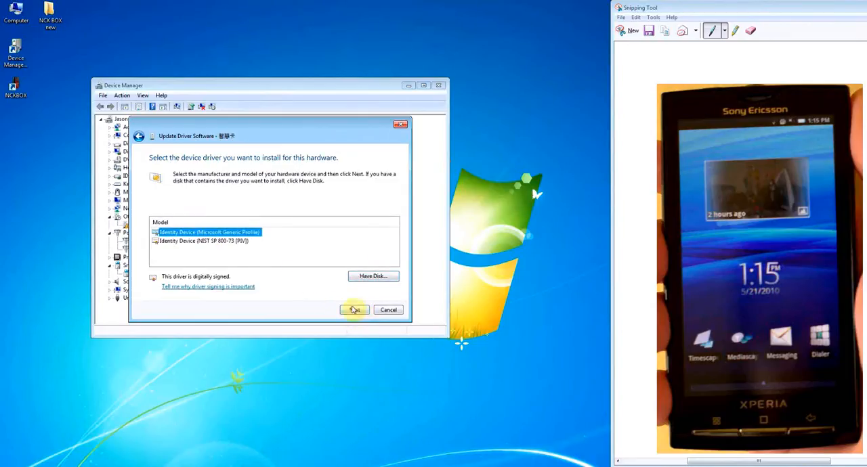
left_click(354, 310)
left_click(470, 279)
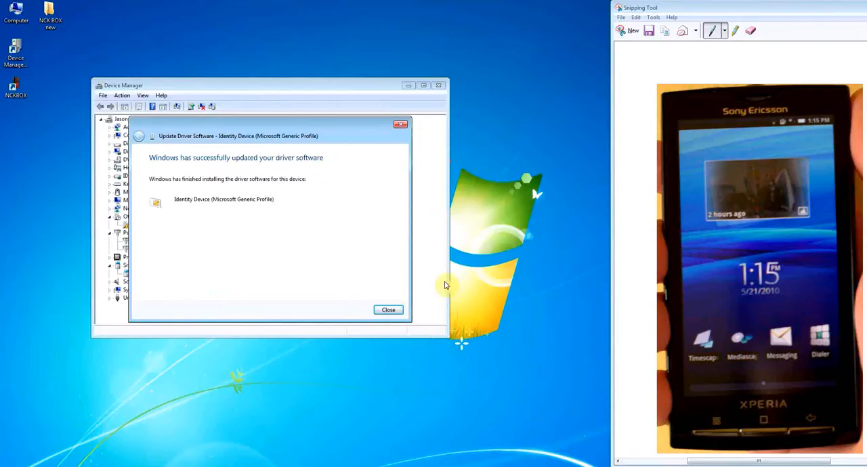
left_click(388, 310)
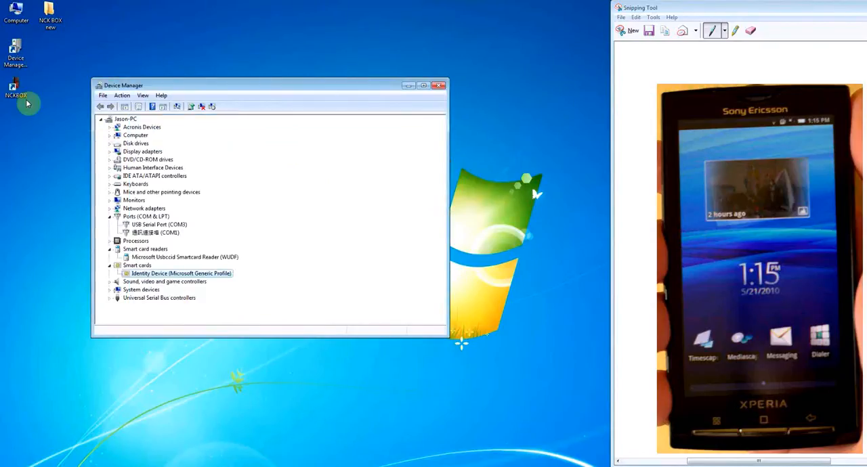
left_click(440, 85)
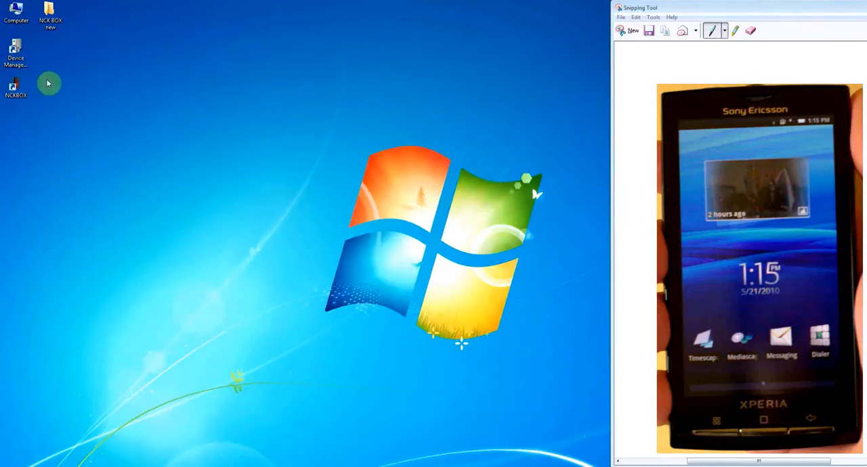
Step: Set the desktop NCKBOX shortcut to run as an administrator, apply the change and close its properties
right_click(15, 86)
left_click(47, 287)
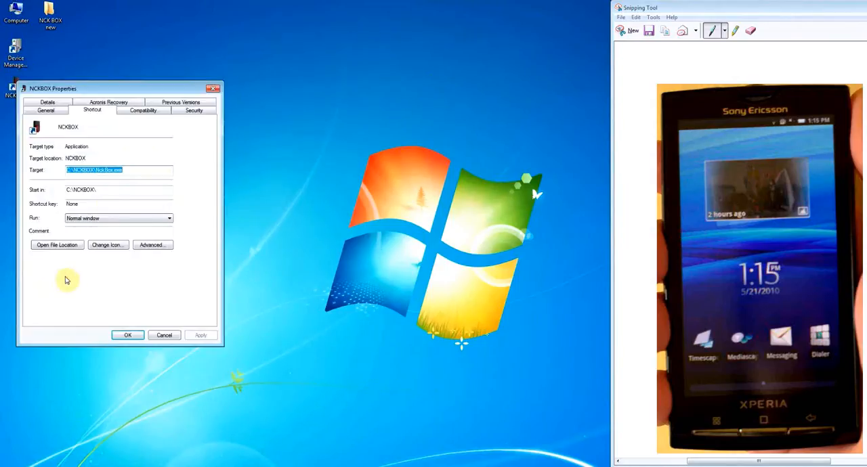
left_click(132, 111)
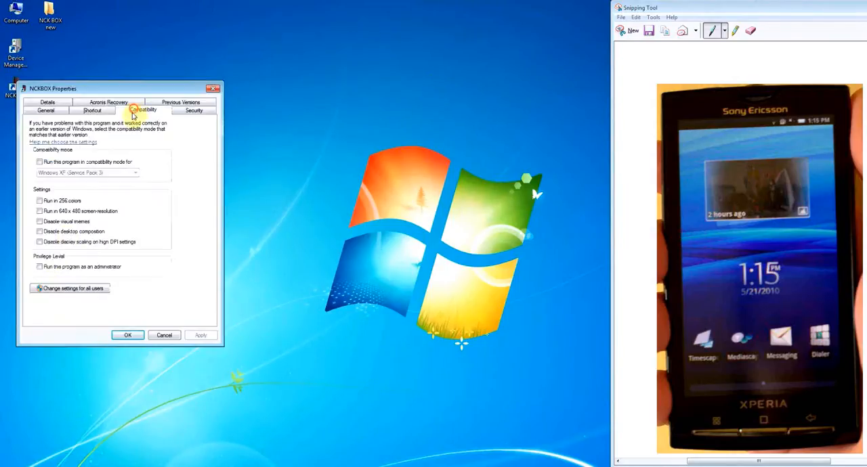
left_click(46, 268)
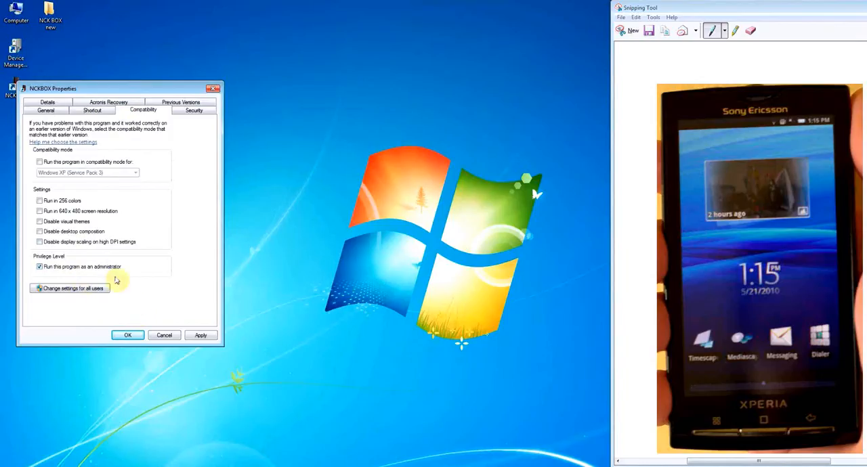
left_click(196, 335)
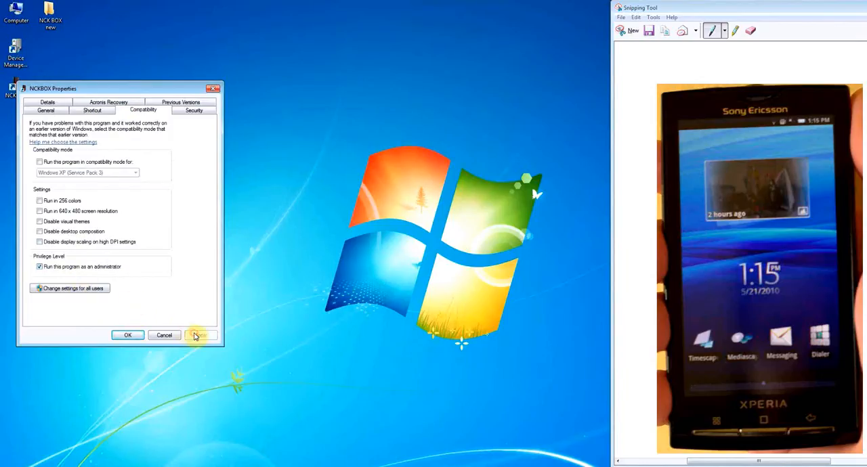
left_click(216, 88)
Step: Launch NCKBOX from the desktop as administrator and reposition its window
right_click(17, 88)
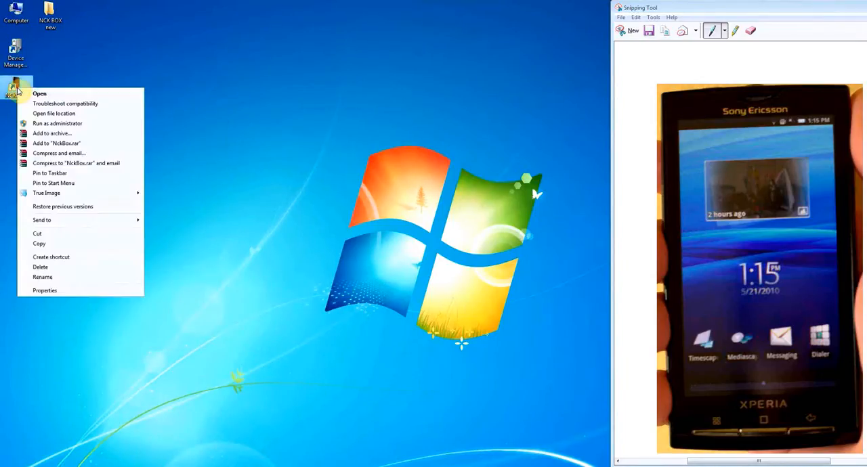
left_click(30, 87)
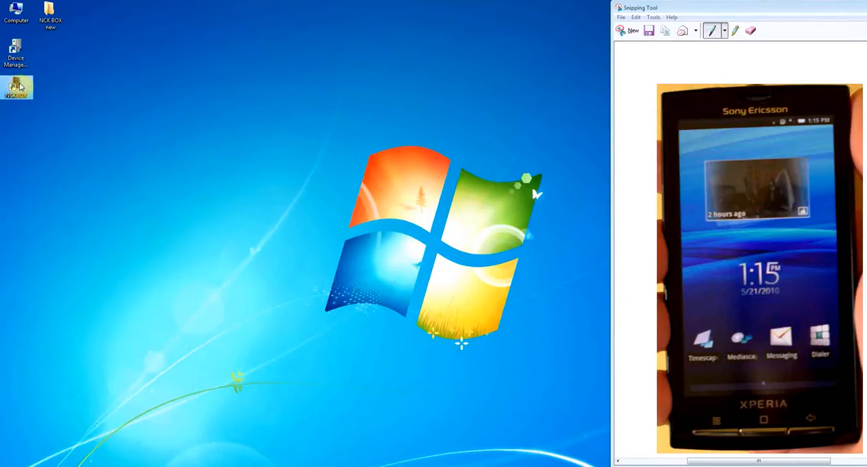
right_click(17, 85)
left_click(41, 118)
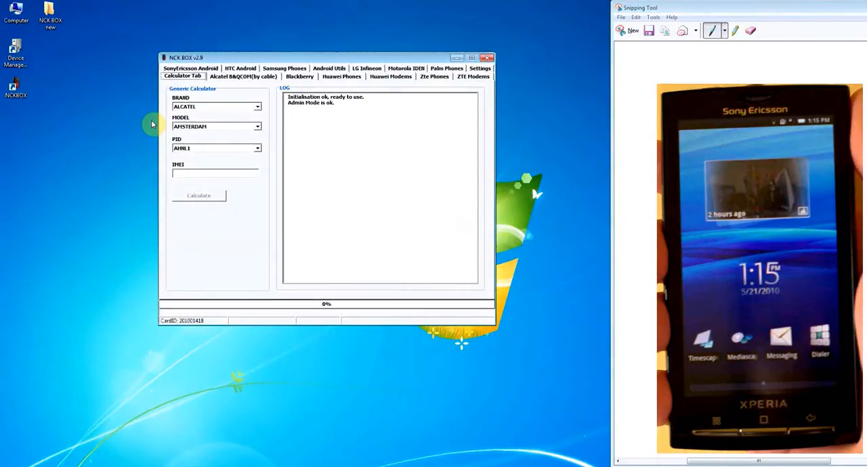
left_click_drag(380, 60, 396, 54)
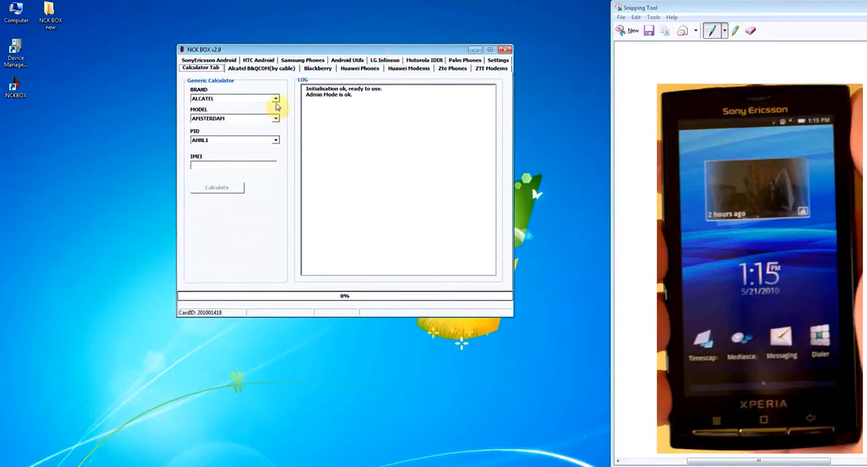
Step: Select the Xperia X10a model among the SonyEricsson Android phones and read the phone's information
left_click(207, 60)
left_click(279, 98)
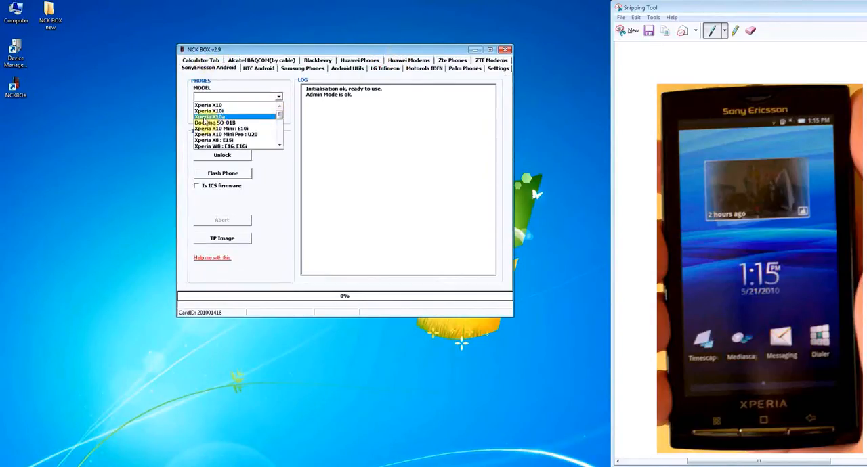
left_click(206, 117)
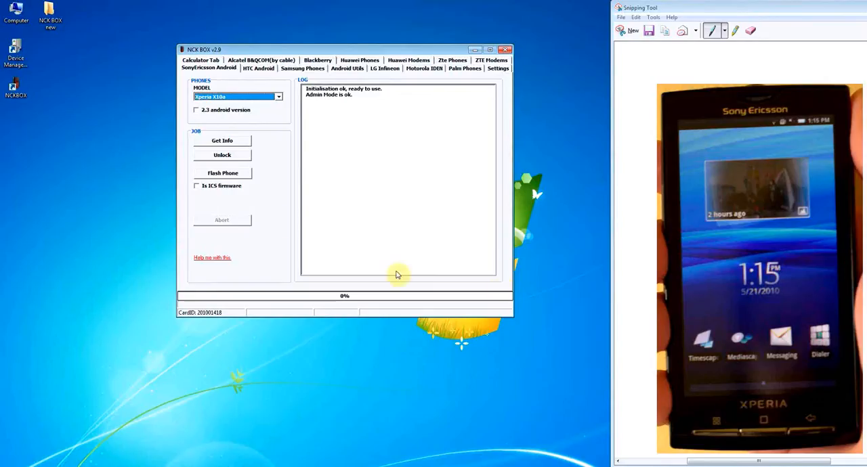
left_click(223, 143)
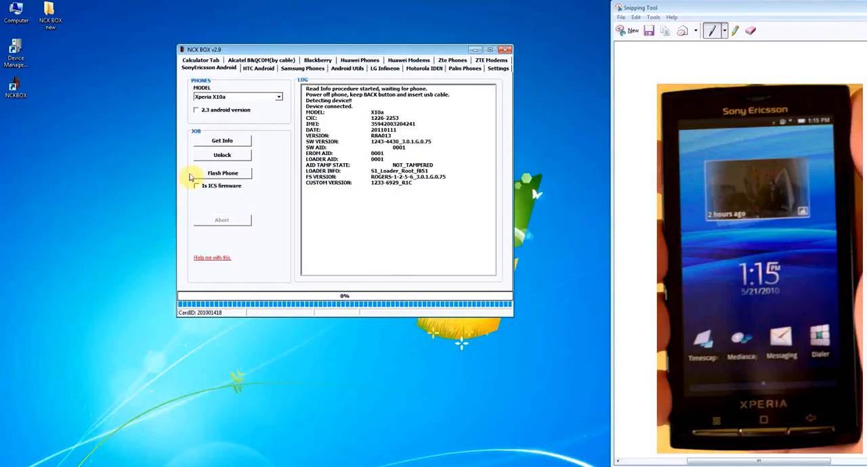
left_click(222, 155)
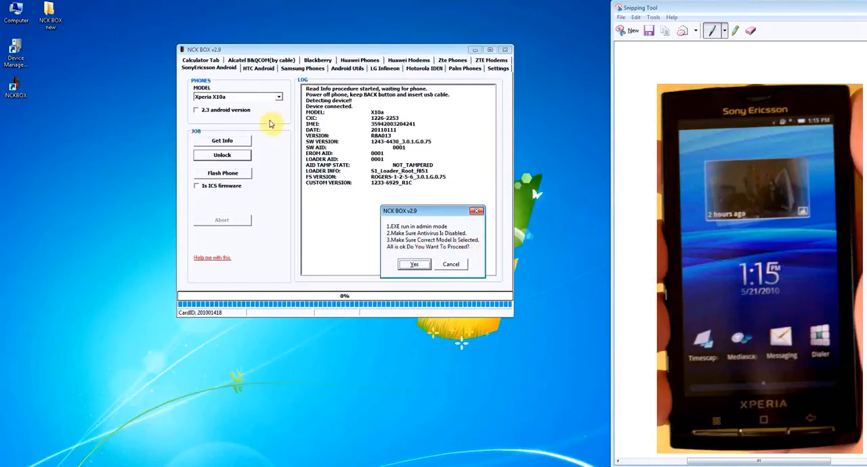
left_click(415, 265)
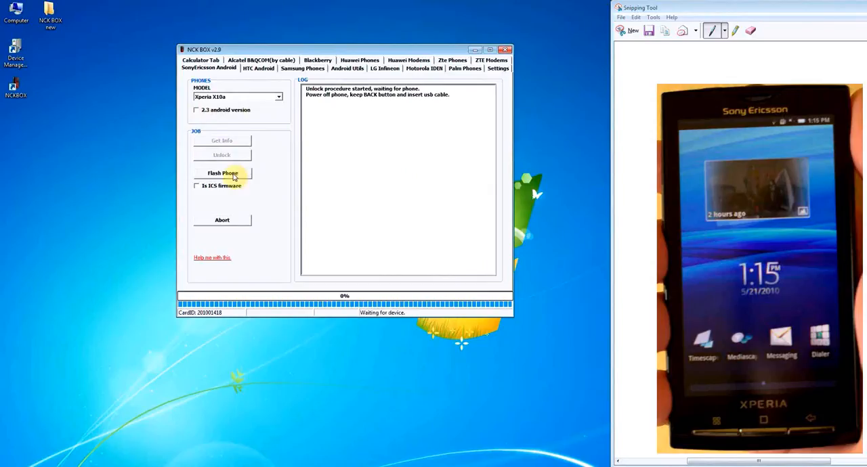
left_click(222, 220)
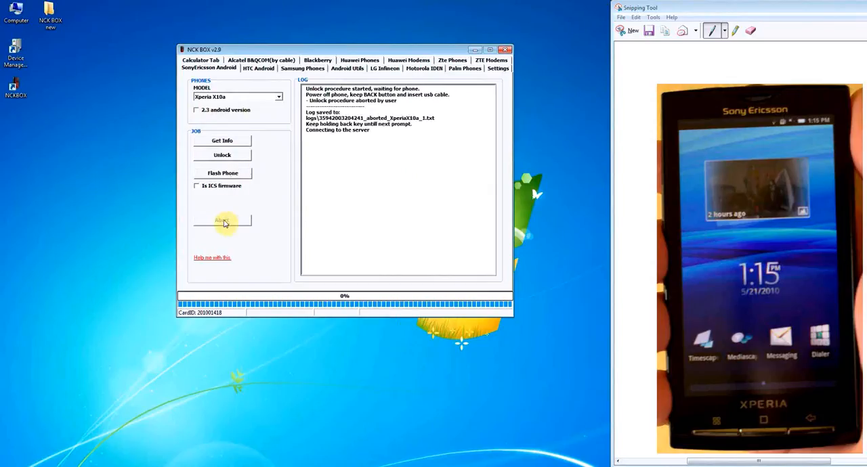
Step: Enable the 2.3 android version option and unlock the Xperia X10a, accepting the proceed and reconnect-cable prompts
left_click(197, 111)
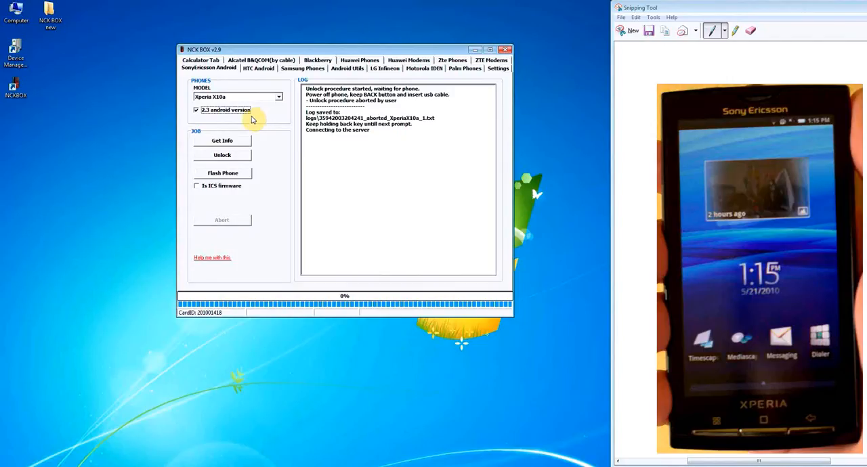
right_click(353, 166)
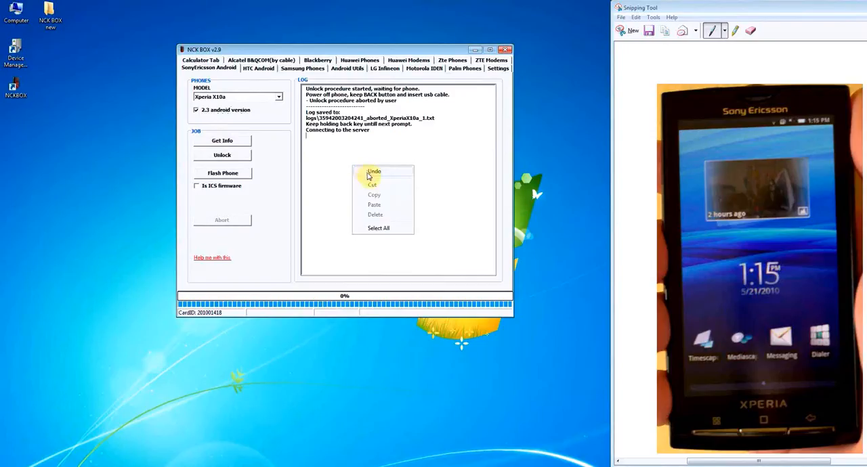
left_click(228, 156)
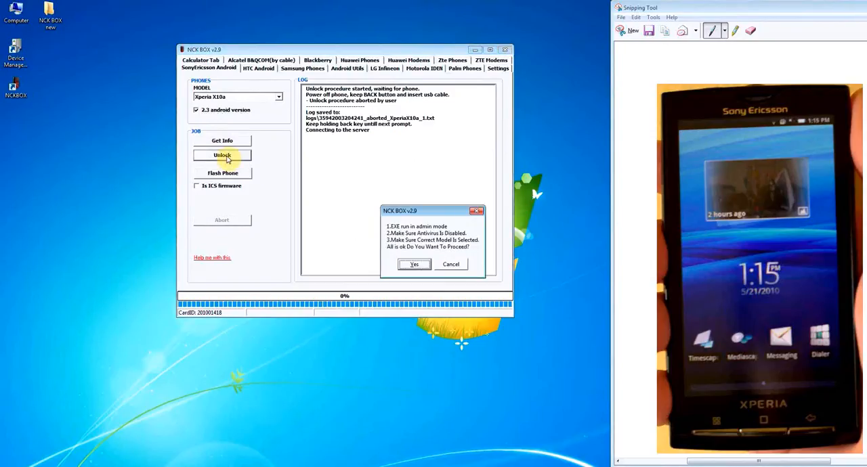
left_click(416, 264)
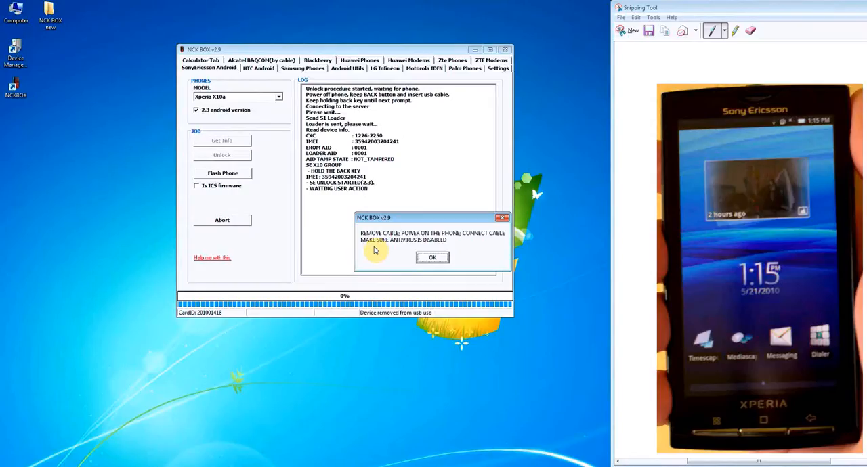
left_click(433, 258)
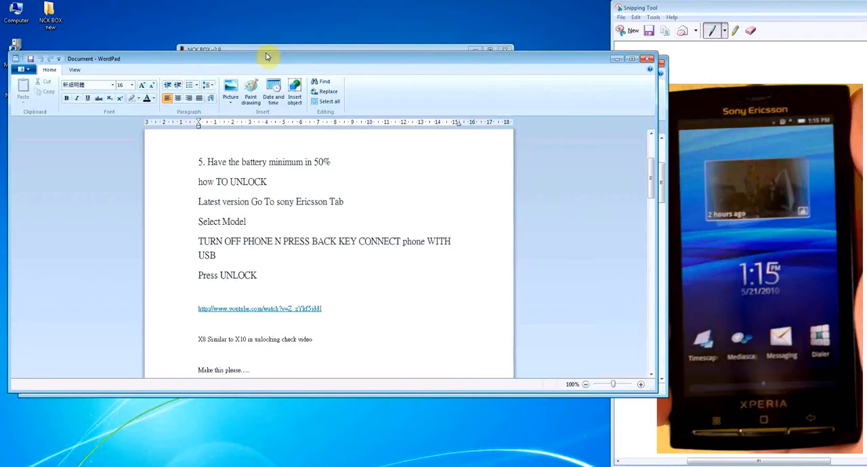
Step: Review the Xperia X10a preparation and unlocking instructions in the WordPad document and close it
left_click_drag(266, 57, 310, 25)
scroll(332, 120, "up", 3)
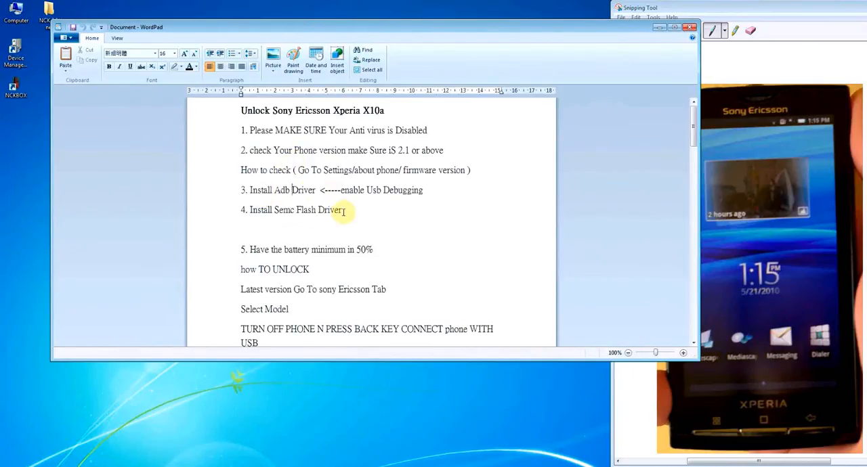
scroll(342, 211, "down", 2)
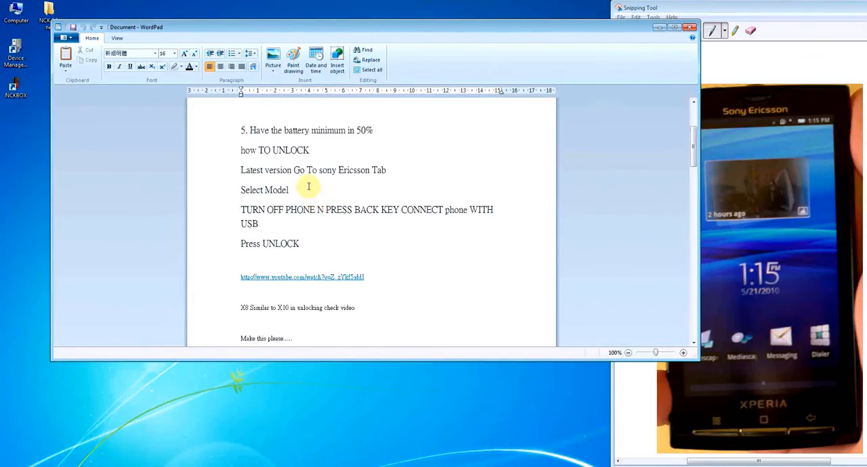
scroll(309, 190, "up", 2)
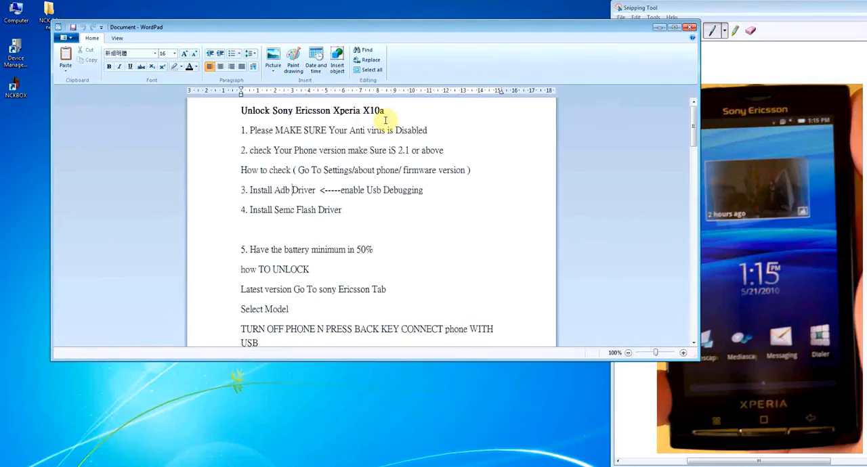
left_click(690, 29)
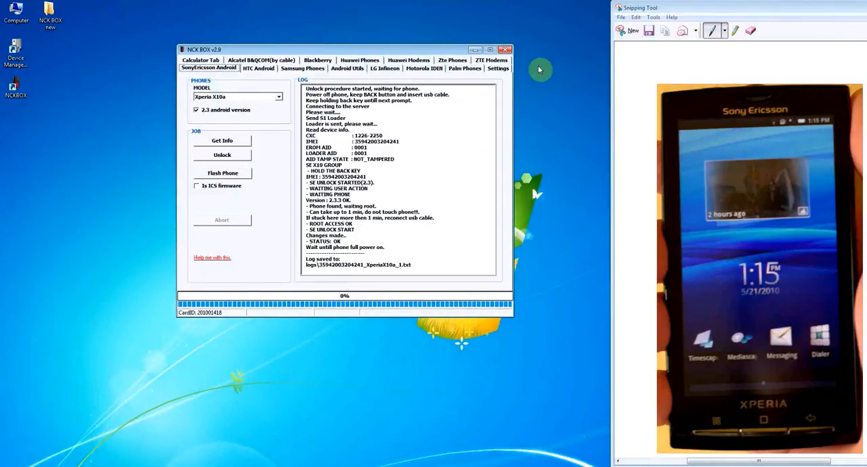